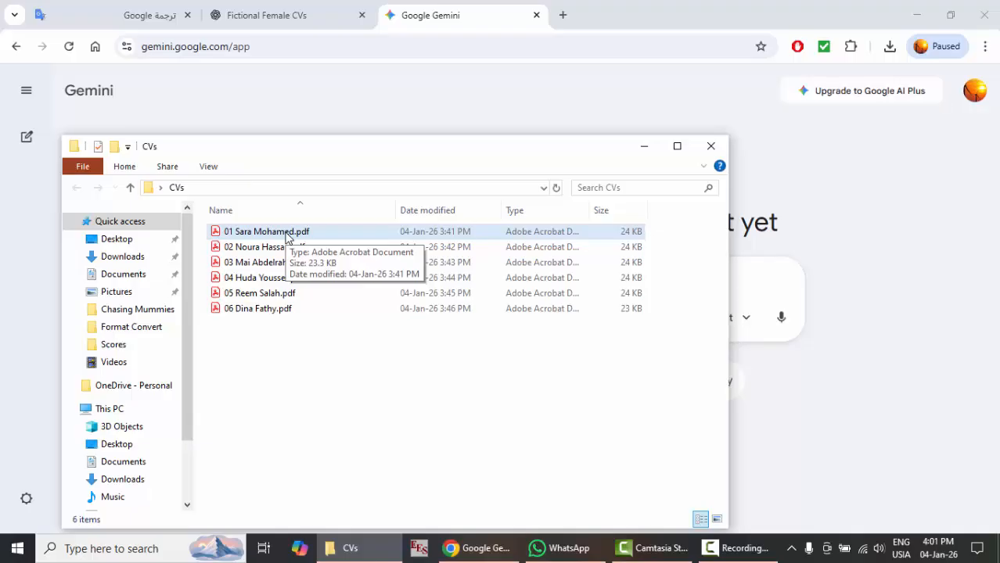
# Open the first CV PDF, numbered 01, from the CVs folder.
pyautogui.click(286, 236)
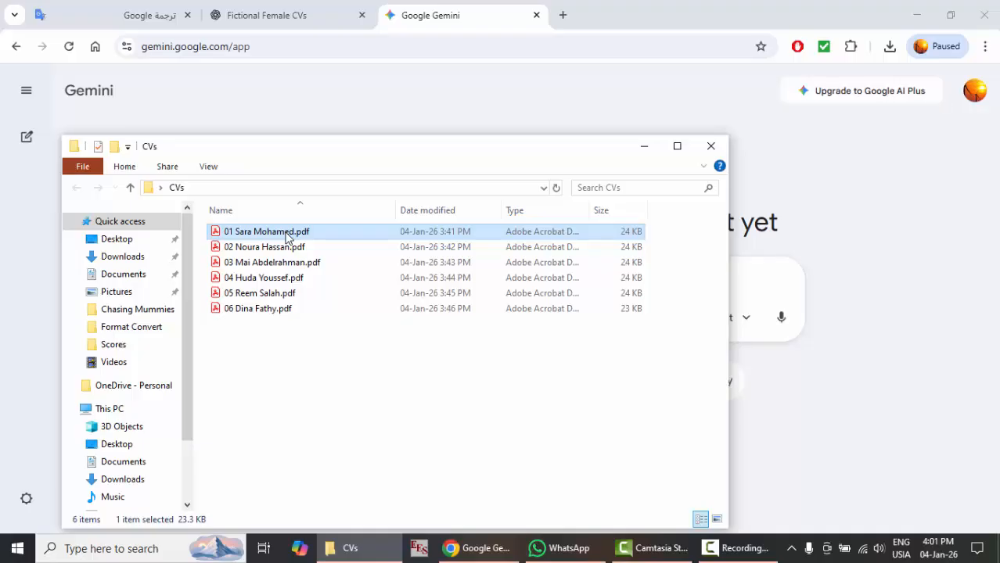
pyautogui.doubleClick(286, 236)
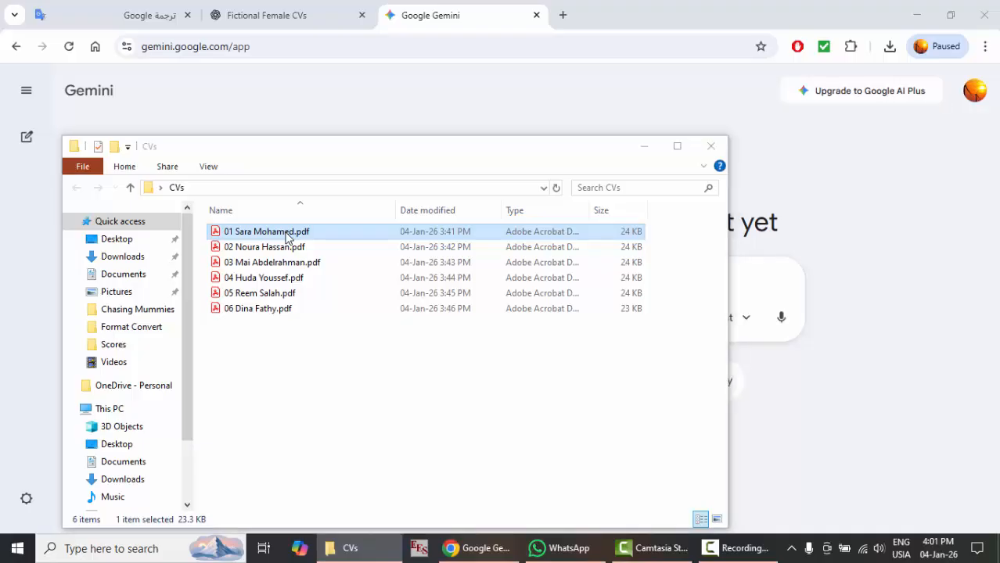
# Open the imagetotext.io website in a new browser tab.
pyautogui.click(657, 6)
pyautogui.click(563, 15)
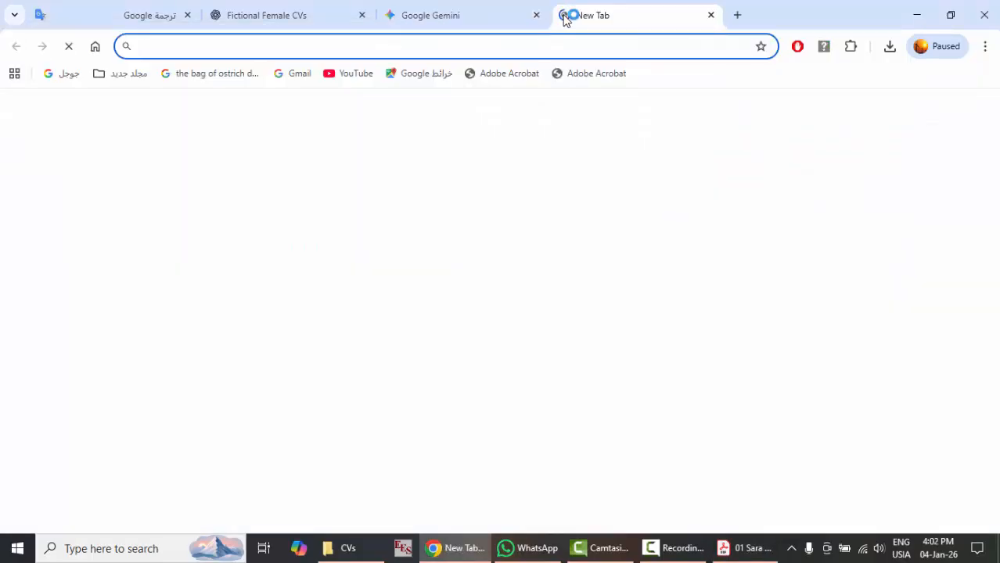
pyautogui.write('ima')
pyautogui.press('Return')
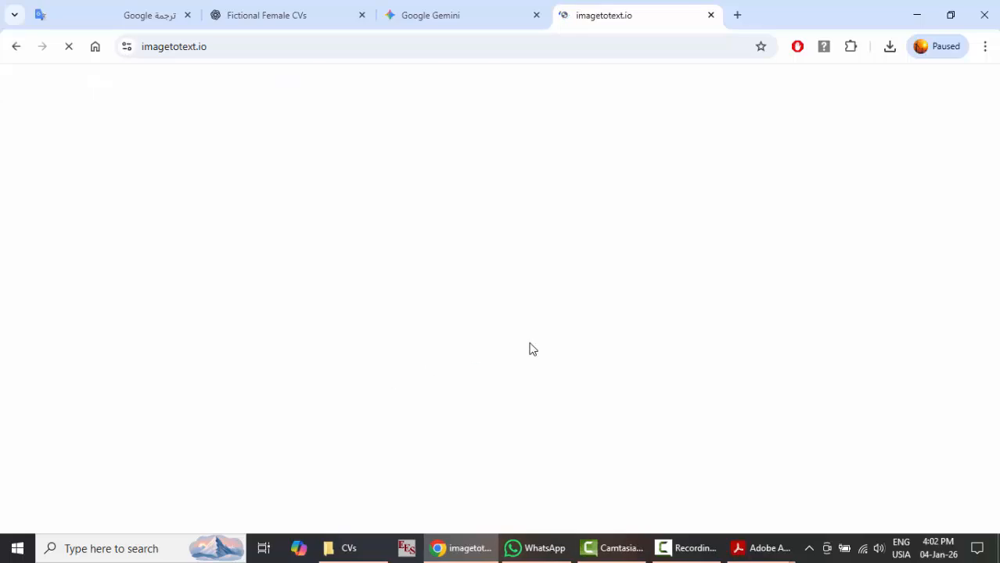
pyautogui.click(685, 548)
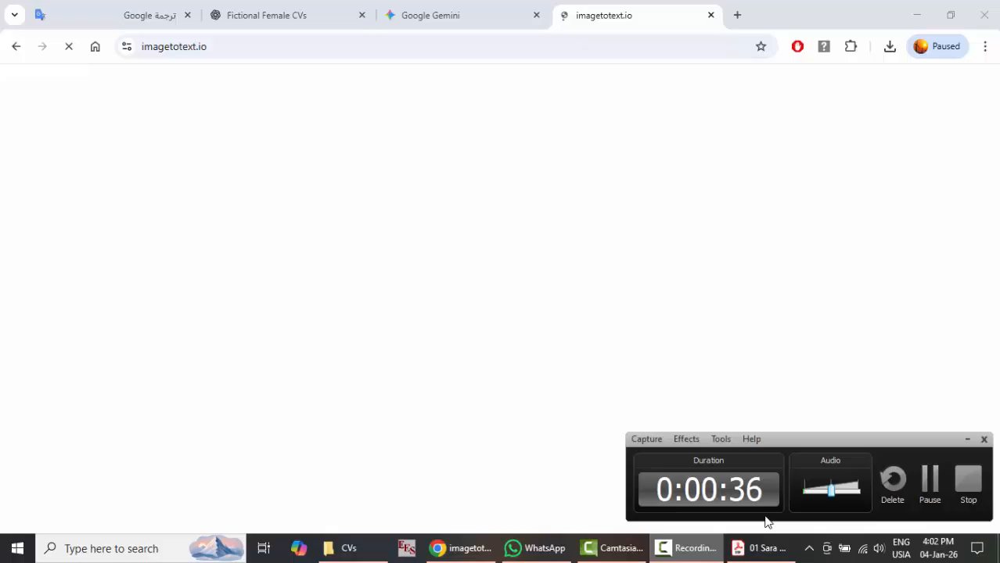
pyautogui.click(930, 481)
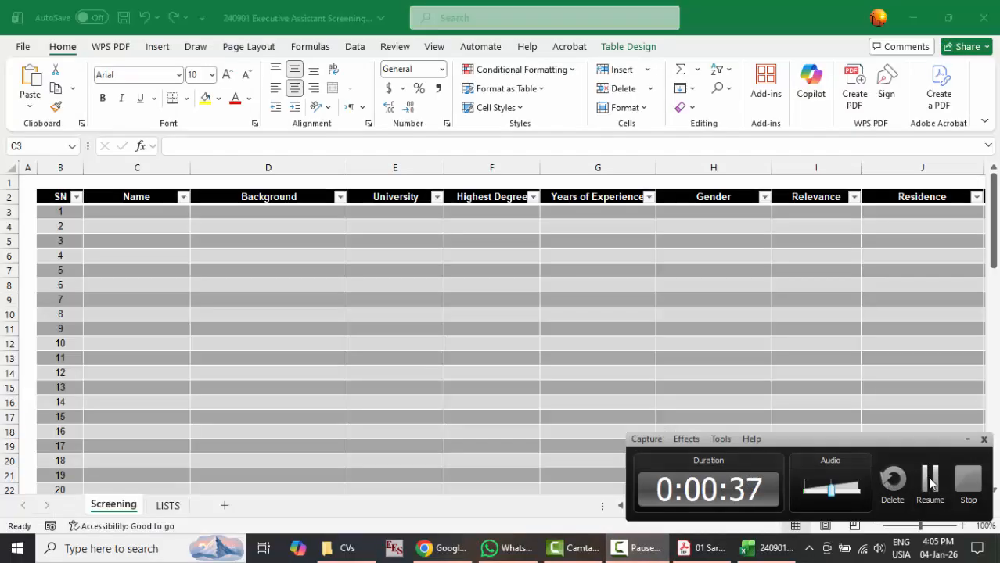
pyautogui.click(930, 481)
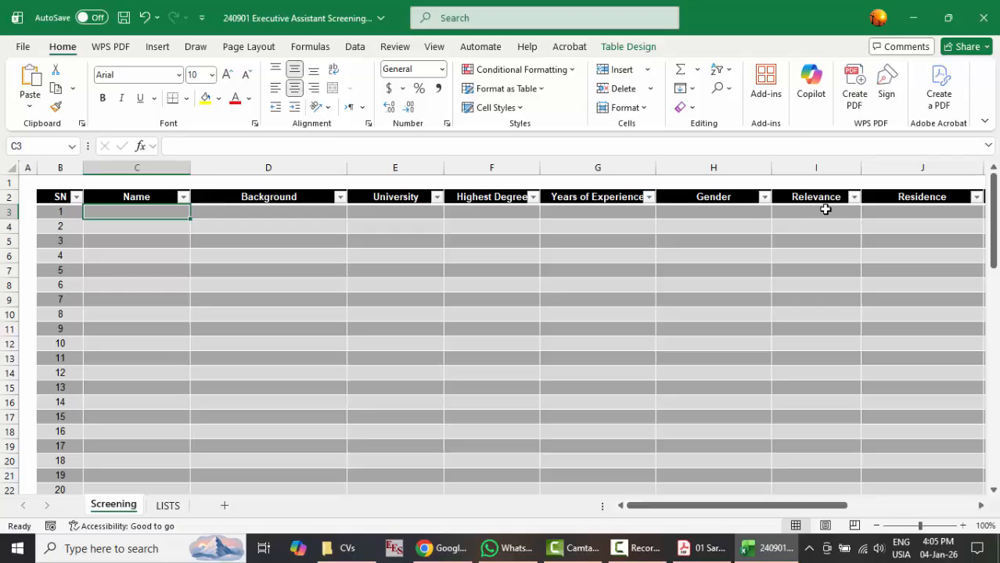
# Bring up the CVs folder over the screening spreadsheet to look over the candidate PDFs.
pyautogui.moveTo(372, 557)
pyautogui.click(344, 549)
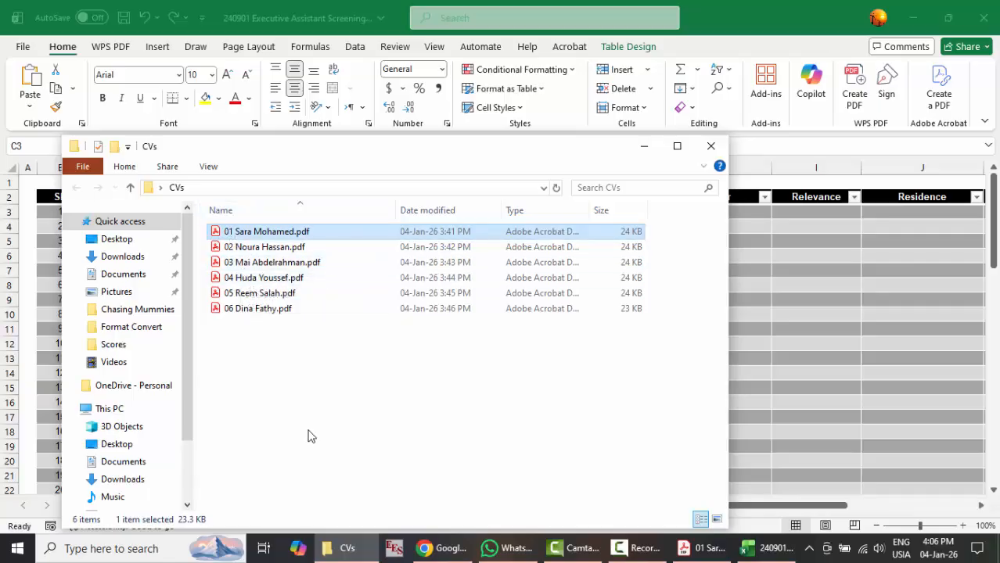
pyautogui.click(548, 387)
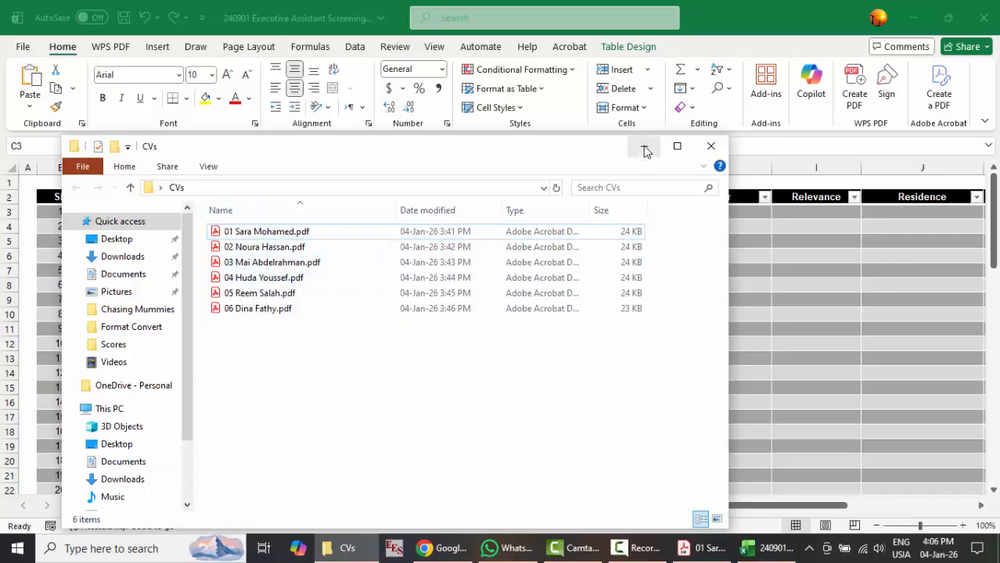
# Switch to Google Gemini and attach the first three CV PDFs, numbered 01 to 03, to a new prompt.
pyautogui.click(435, 548)
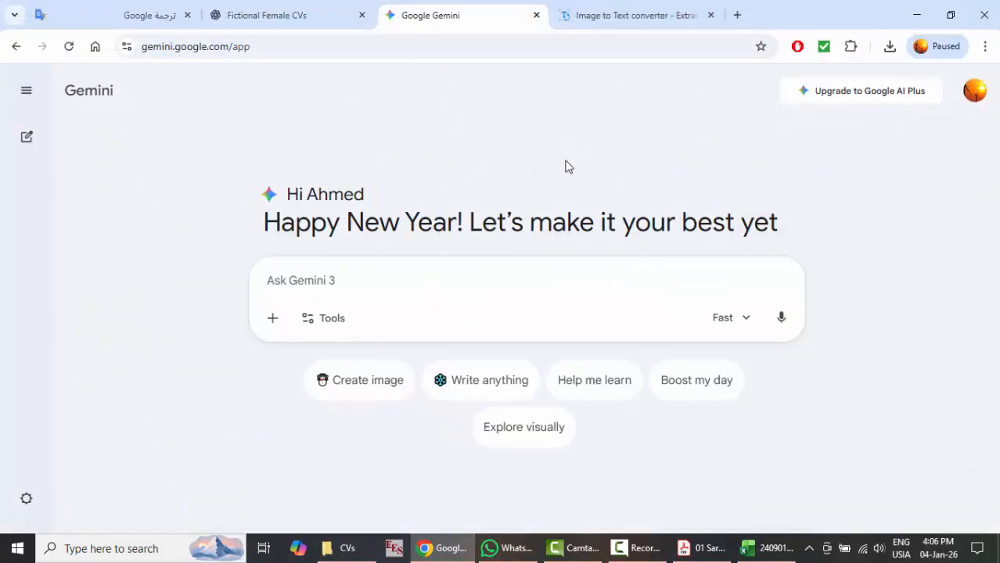
pyautogui.click(273, 317)
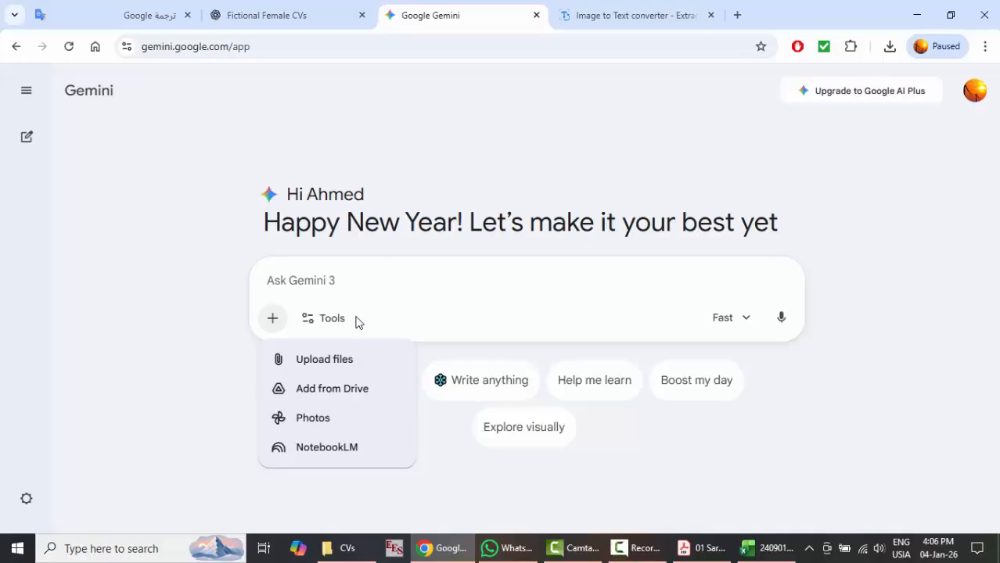
pyautogui.click(323, 361)
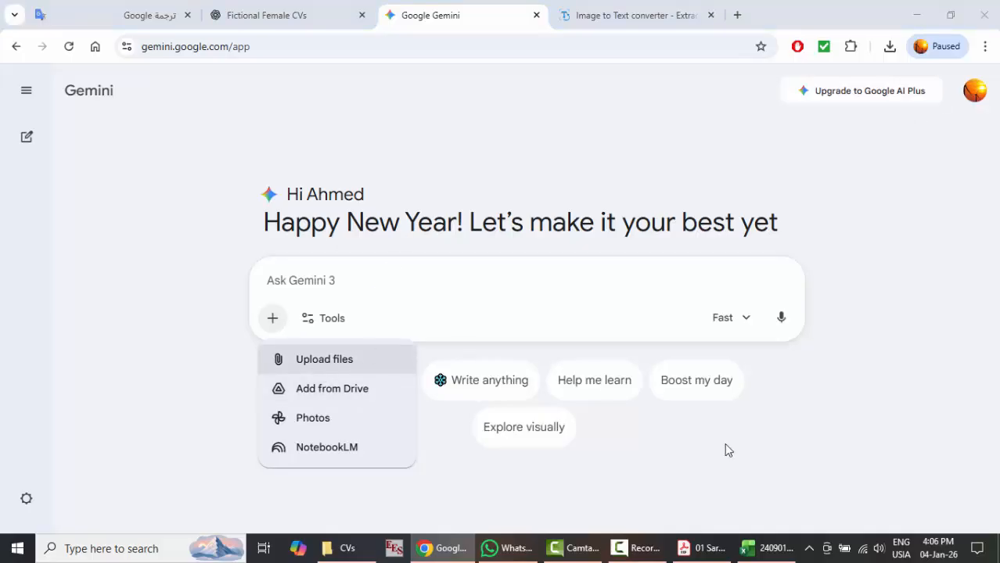
pyautogui.doubleClick(182, 149)
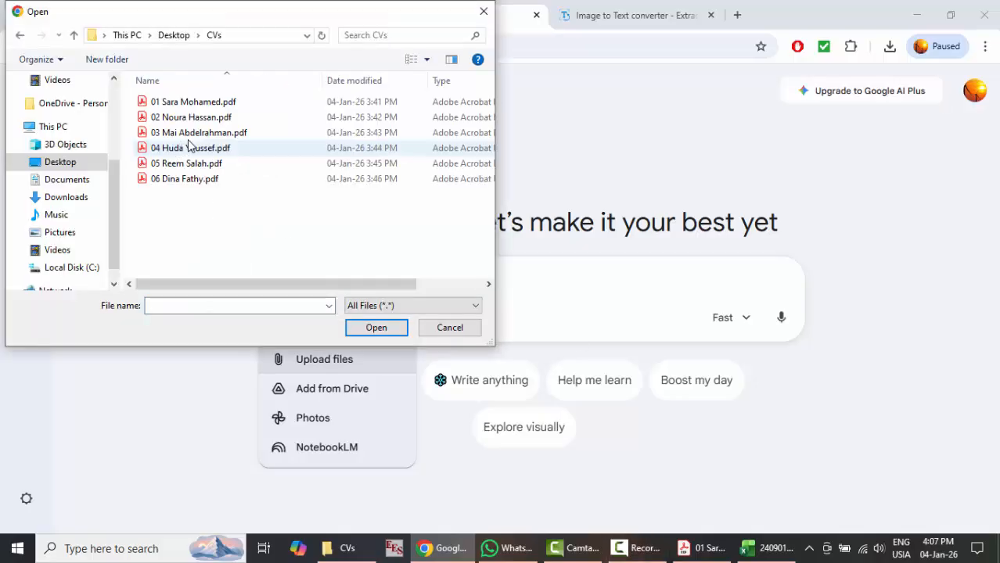
pyautogui.click(234, 102)
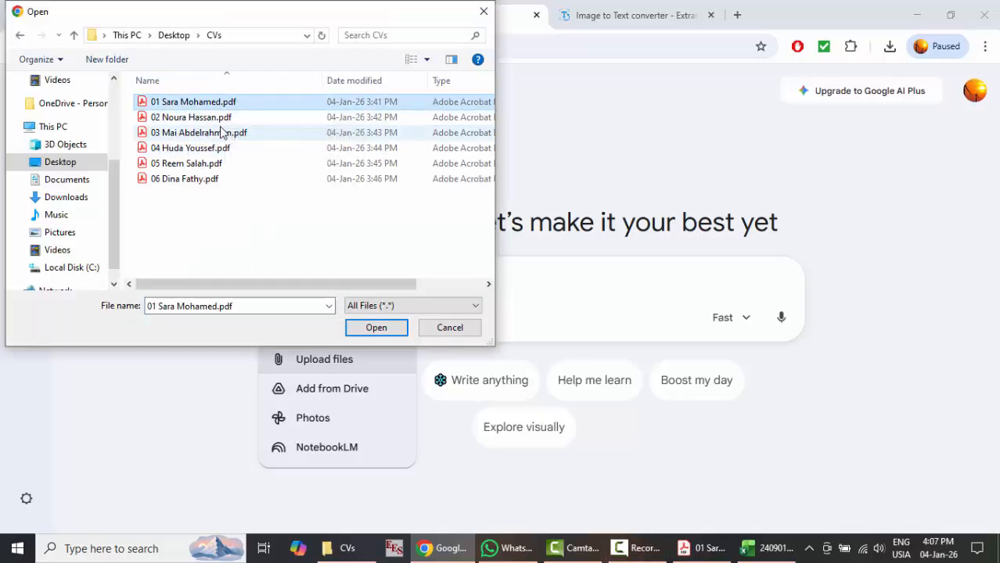
pyautogui.keyDown('shift'); pyautogui.click(221, 133); pyautogui.keyUp('shift')
pyautogui.press('Return')
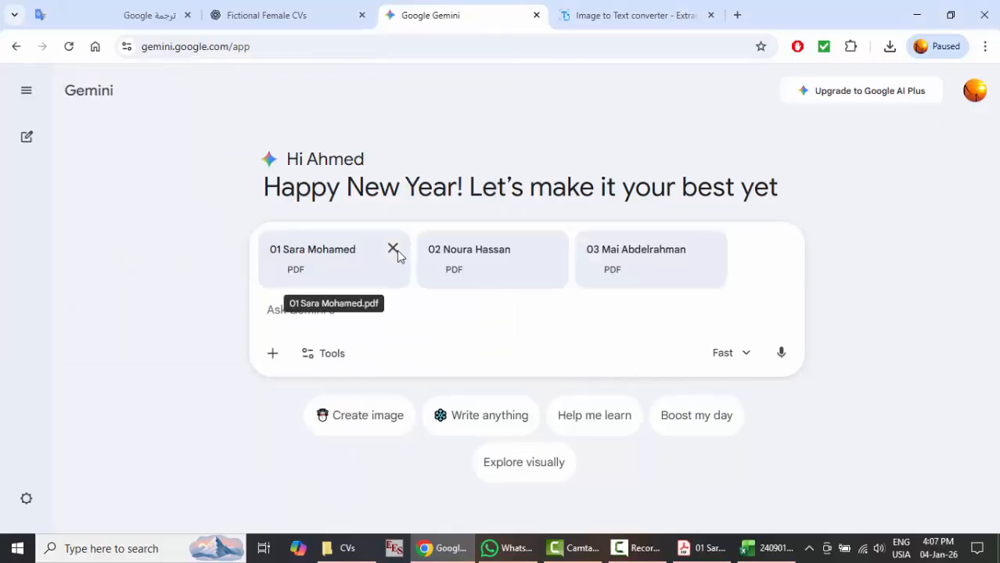
# Copy the English table-extraction request from Google Translate and submit it in Gemini with the attached CVs.
pyautogui.click(153, 15)
pyautogui.tripleClick(622, 266)
pyautogui.hotkey('ctrl', 'c')
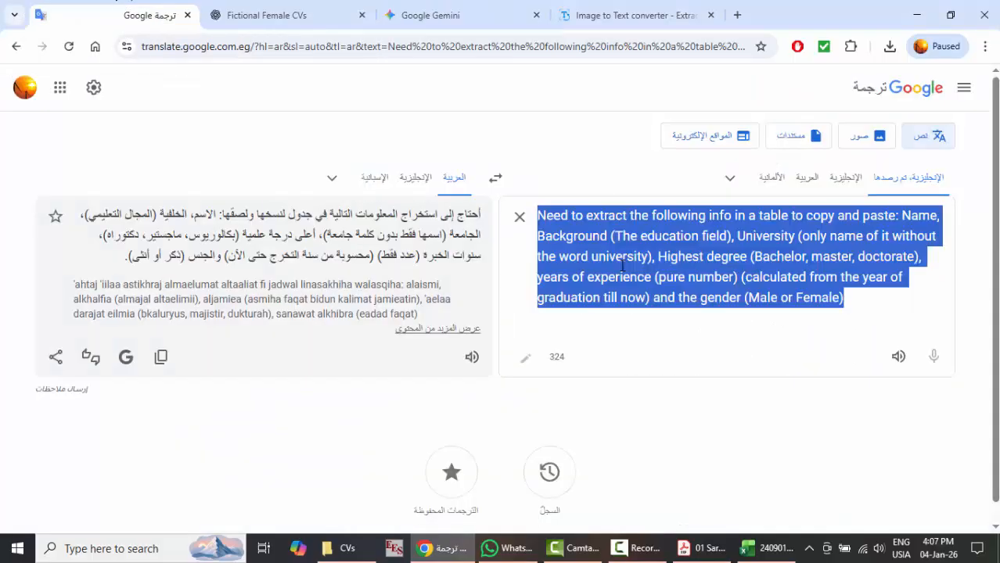
pyautogui.click(500, 16)
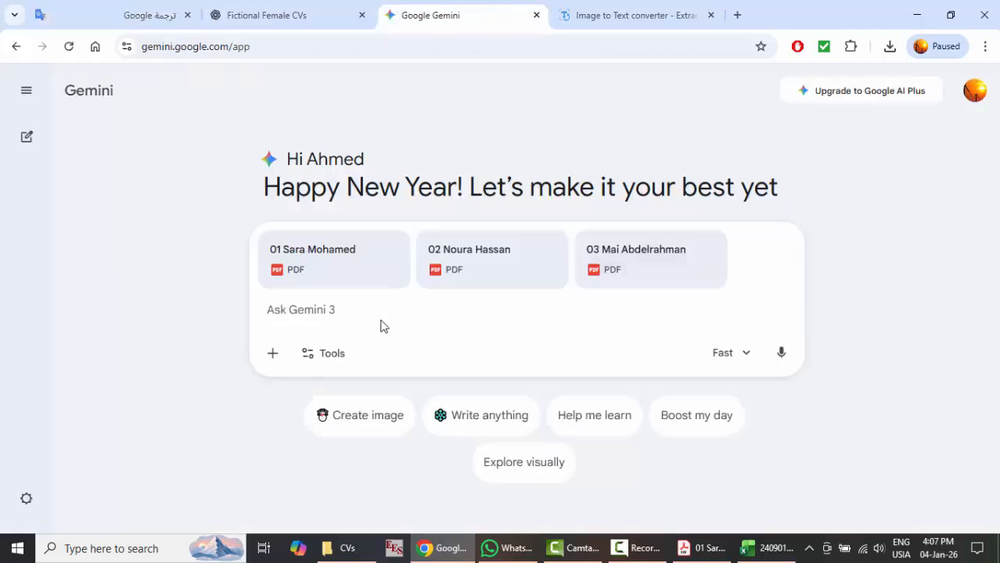
pyautogui.hotkey('ctrl', 'v')
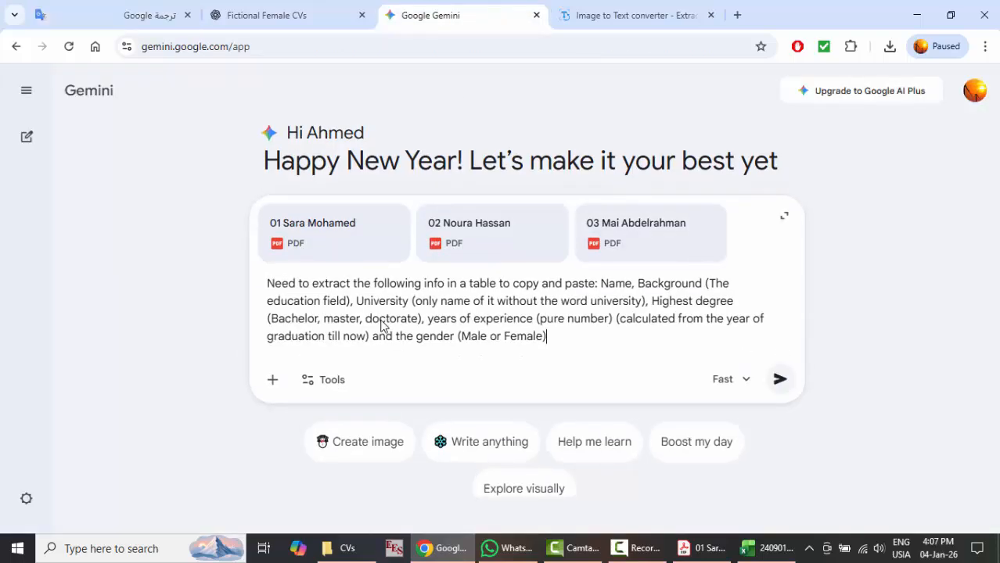
pyautogui.click(780, 381)
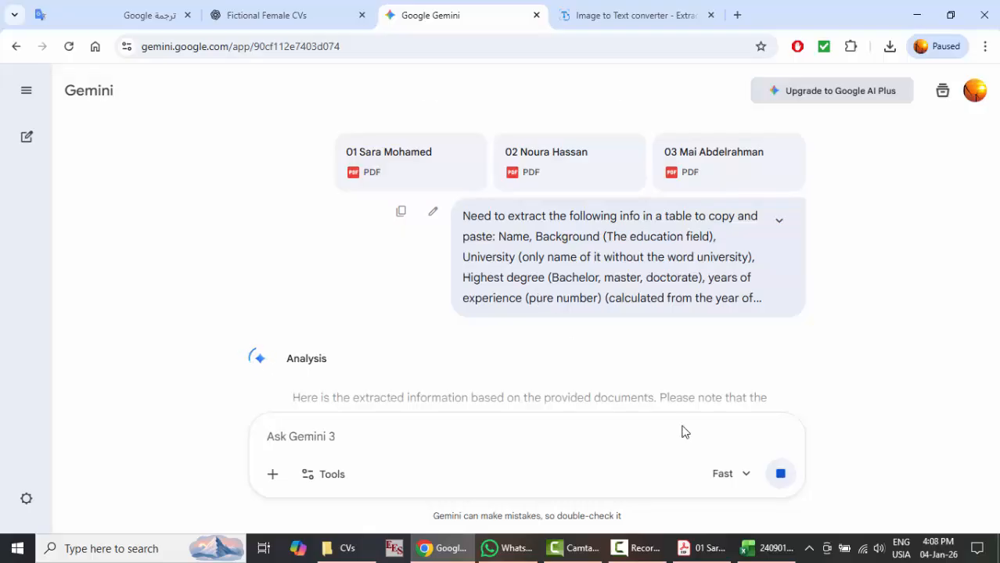
# Compare the column headings of the Excel Screening sheet with Gemini's Candidate Information Summary table.
pyautogui.click(770, 549)
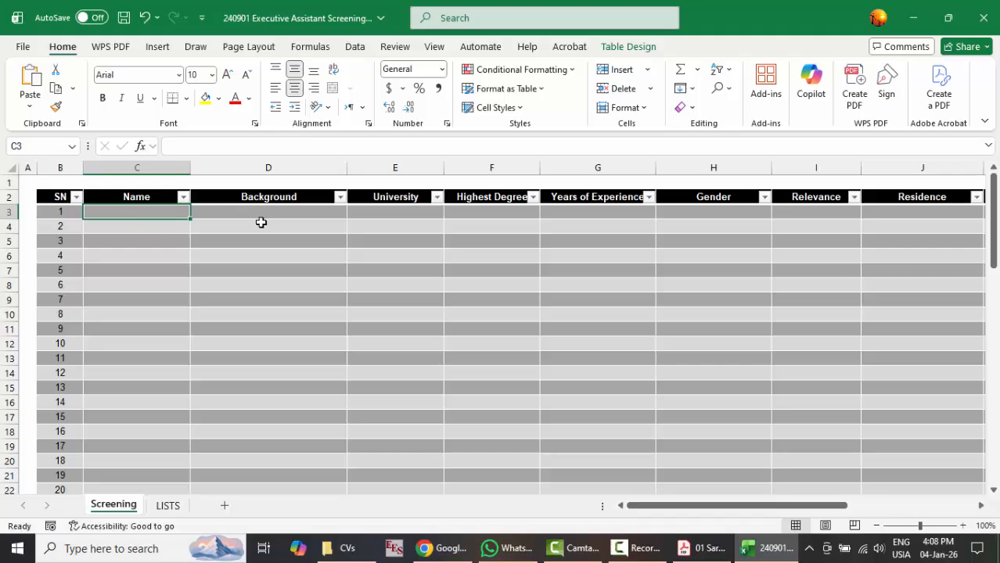
pyautogui.click(464, 500)
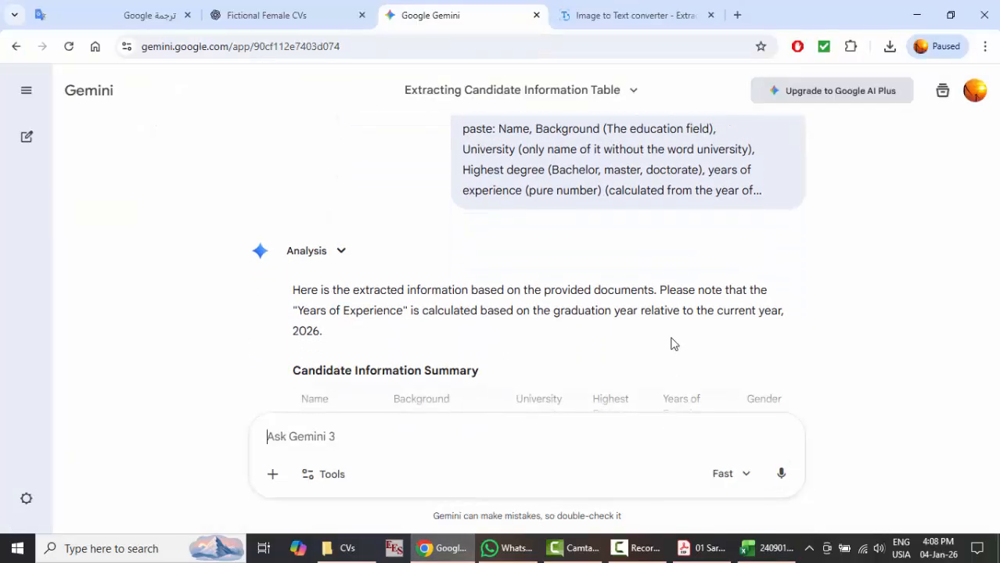
pyautogui.scroll(-3, 683, 320)
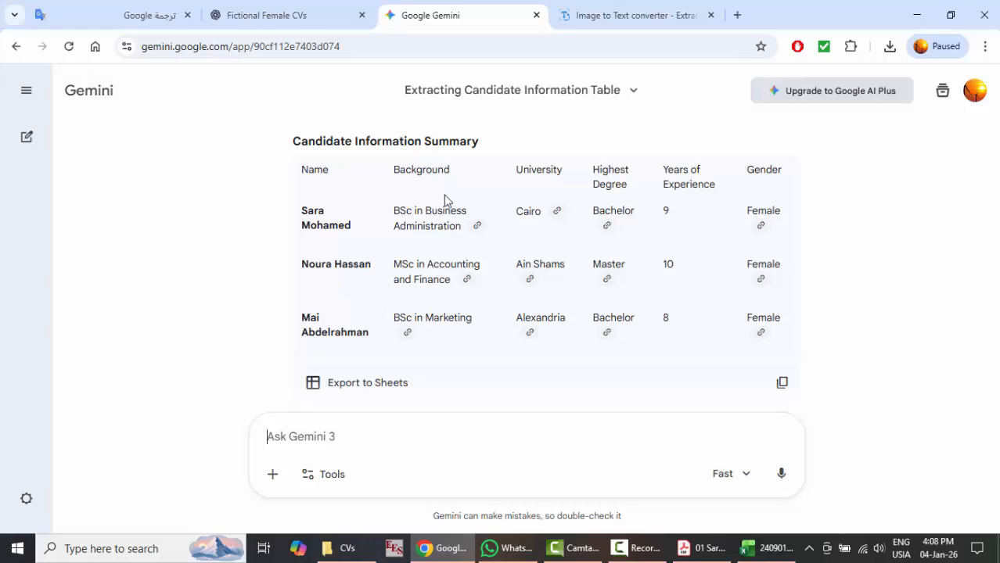
pyautogui.click(761, 544)
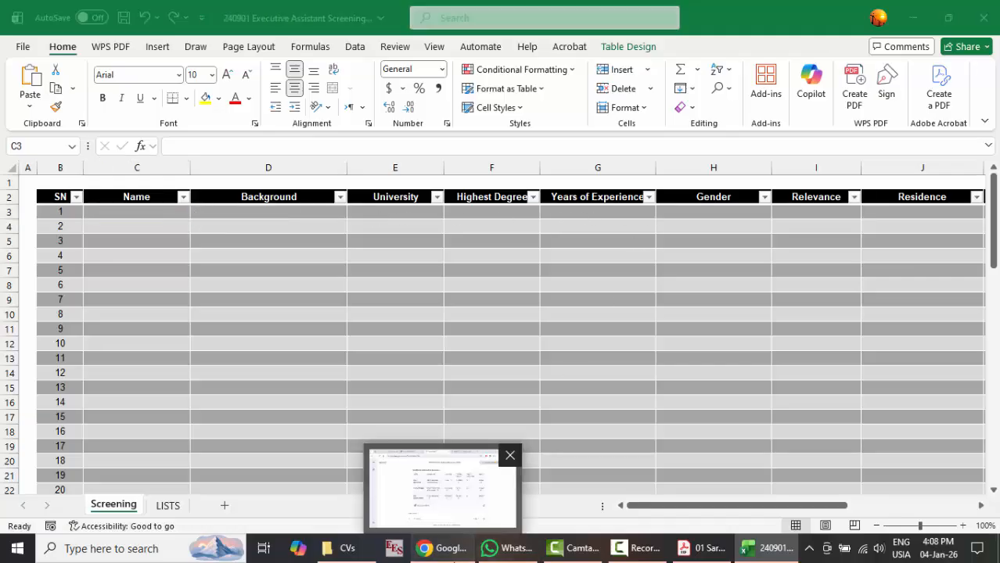
pyautogui.click(438, 548)
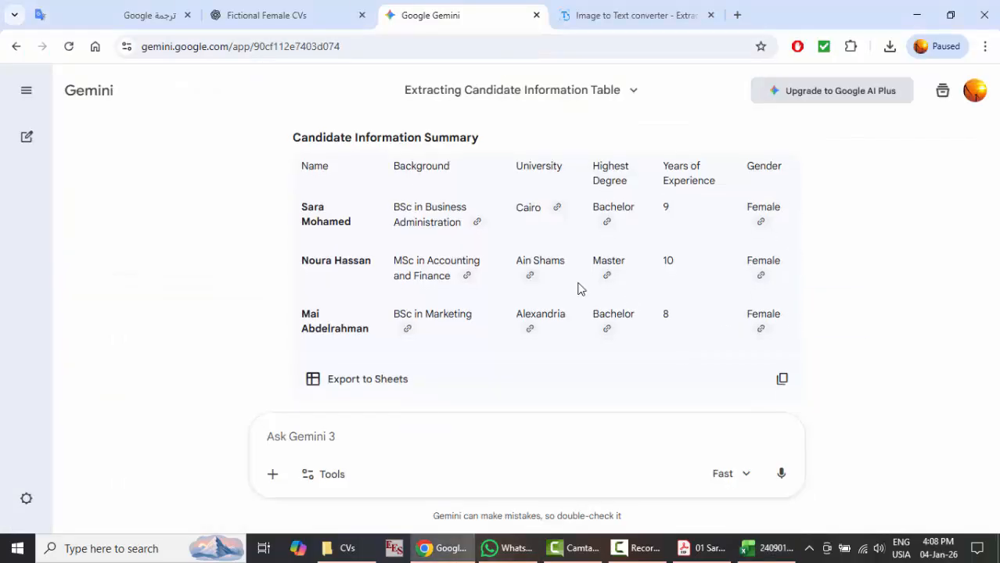
# Export Gemini's Candidate Information Summary table to Google Sheets and open the created spreadsheet.
pyautogui.scroll(-1, 580, 288)
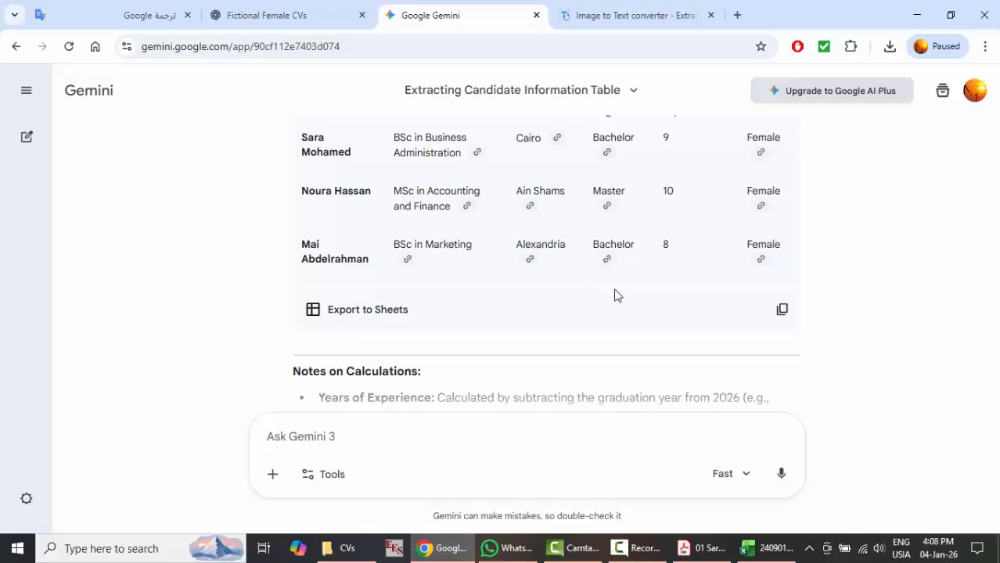
pyautogui.click(384, 319)
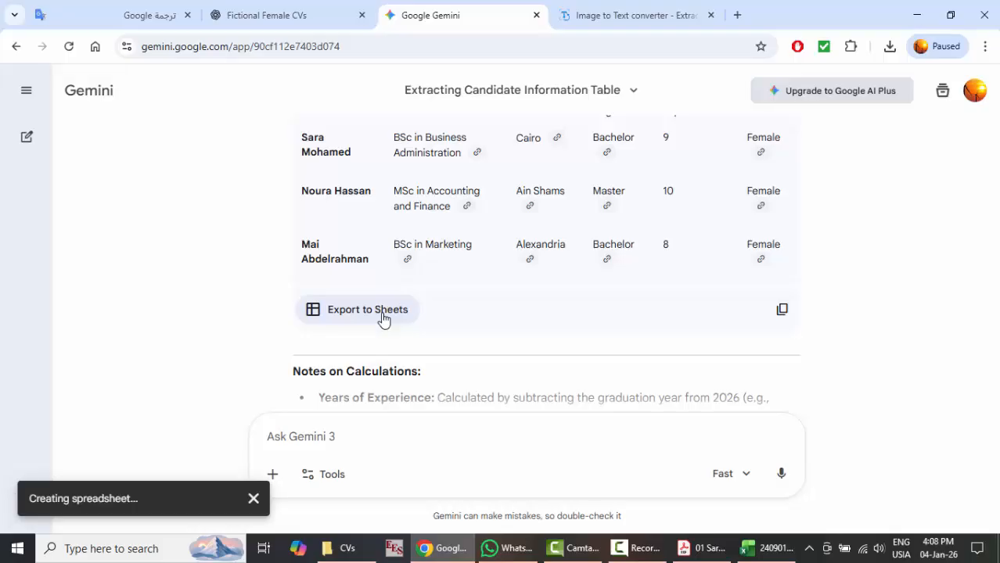
pyautogui.click(221, 501)
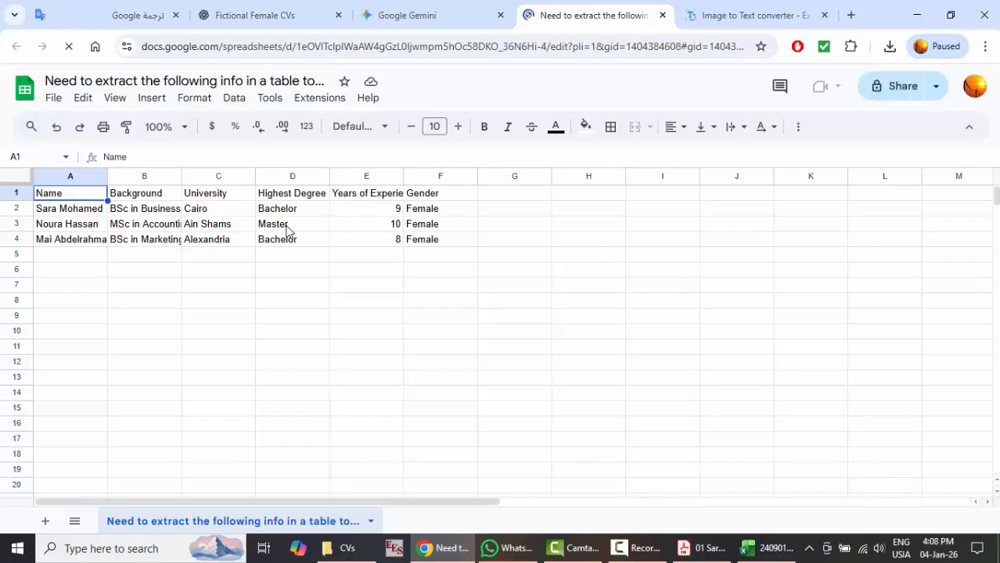
# Return to the Gemini chat and send "I need the background without Bsc or Msc, just make it pure".
pyautogui.click(436, 11)
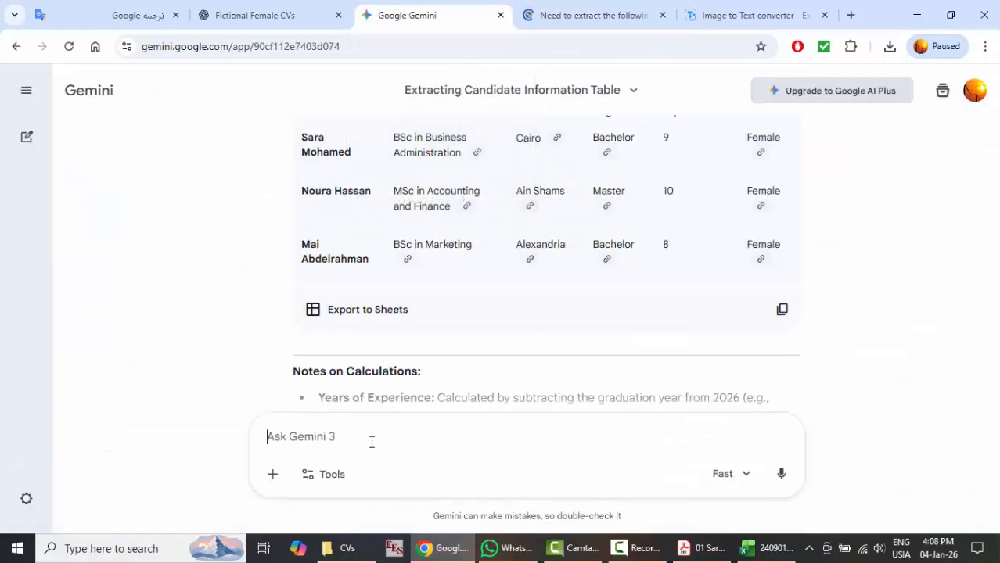
pyautogui.write('I need the backgroun')
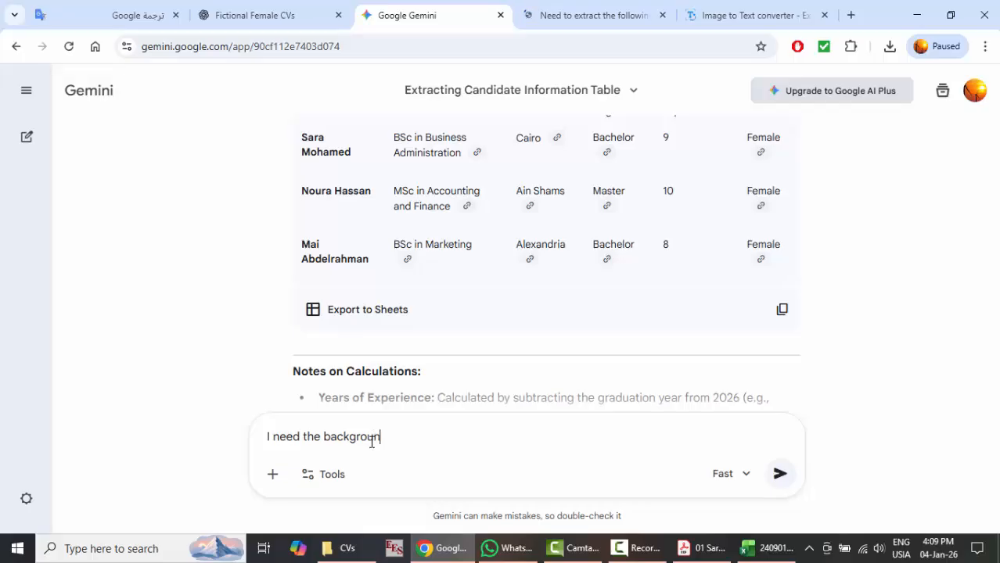
pyautogui.write('d without Bsc or Msc, just make it pure')
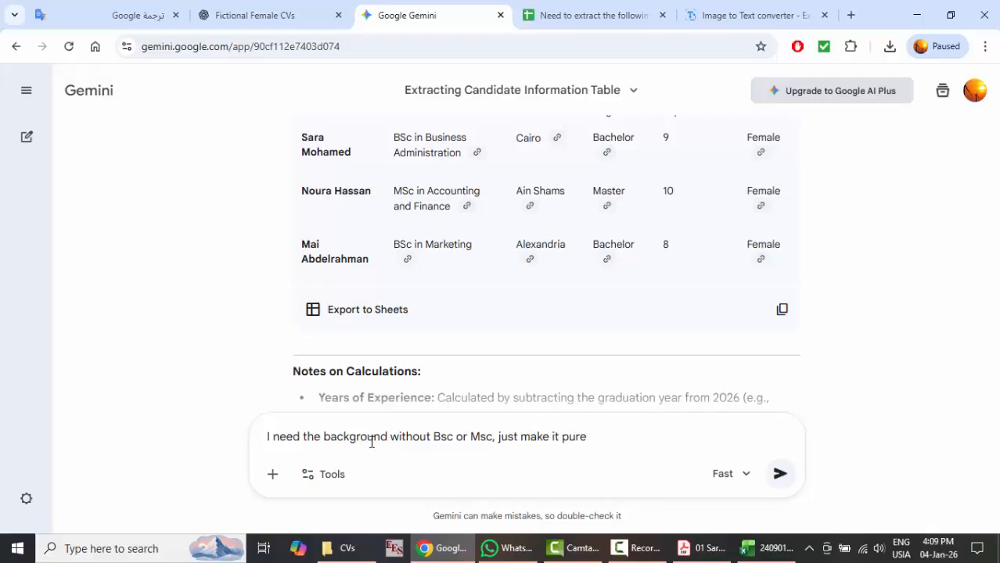
pyautogui.press('Return')
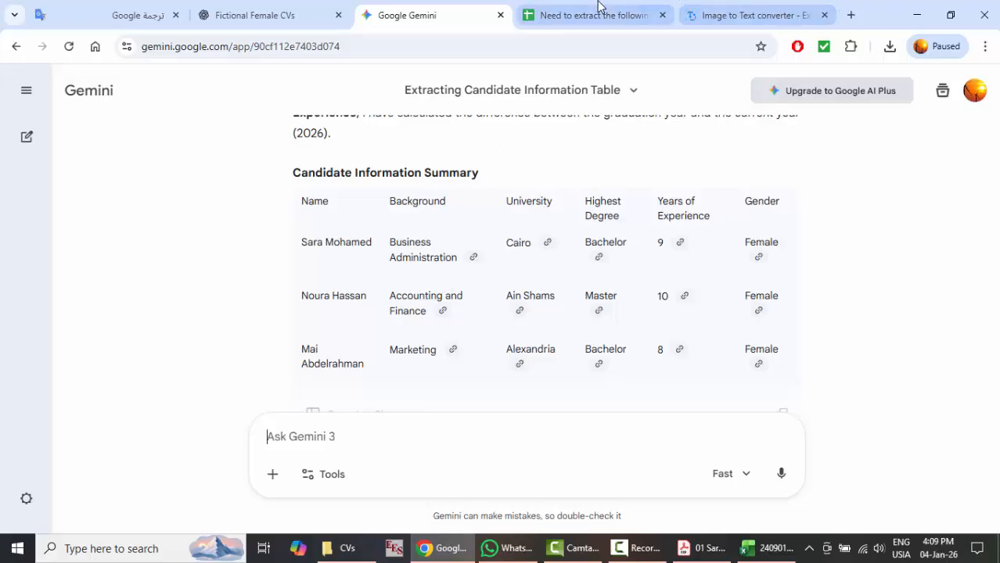
# Close the image-to-text converter and the earlier exported spreadsheet, and return to the revised table in the Gemini chat.
pyautogui.click(824, 16)
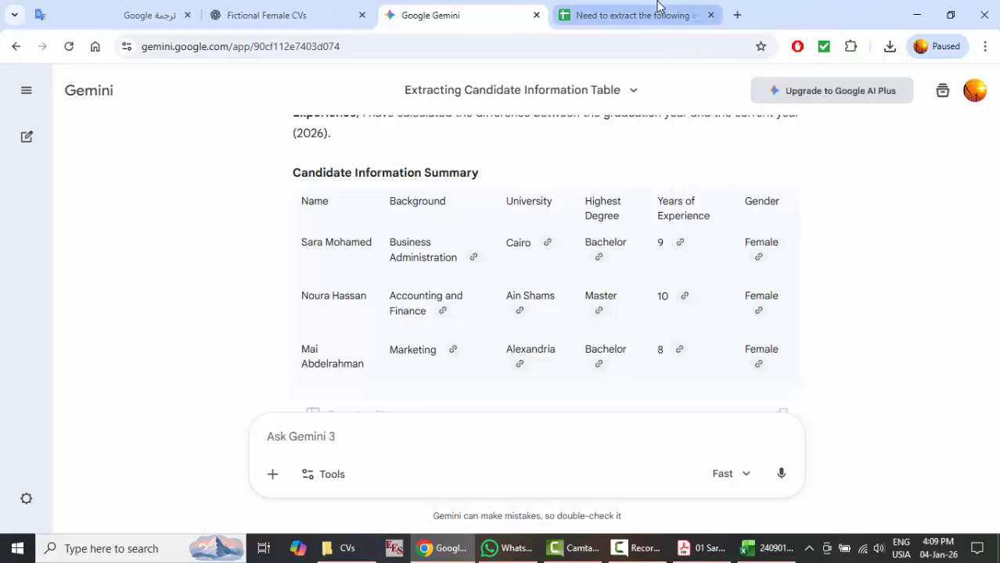
pyautogui.click(655, 12)
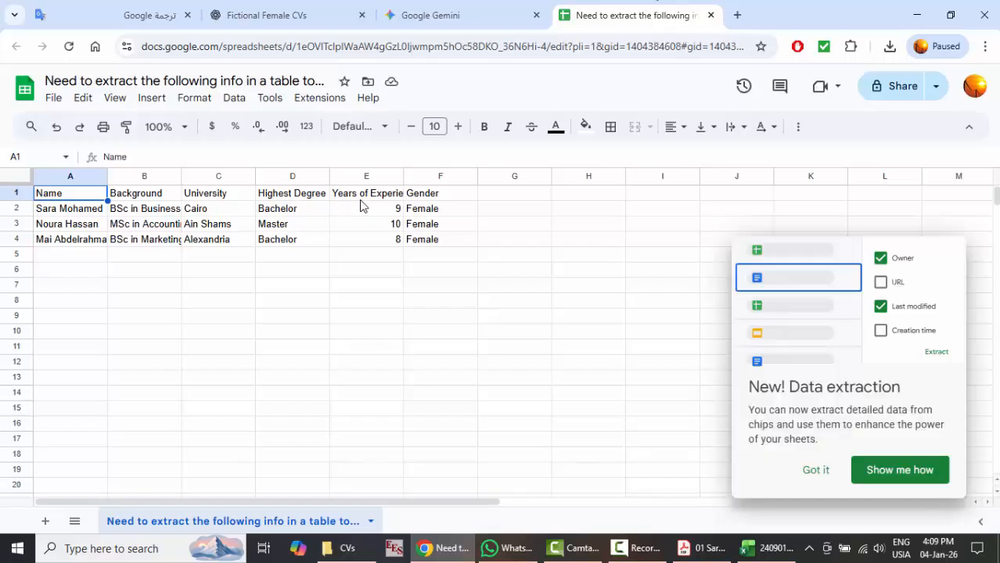
pyautogui.click(477, 4)
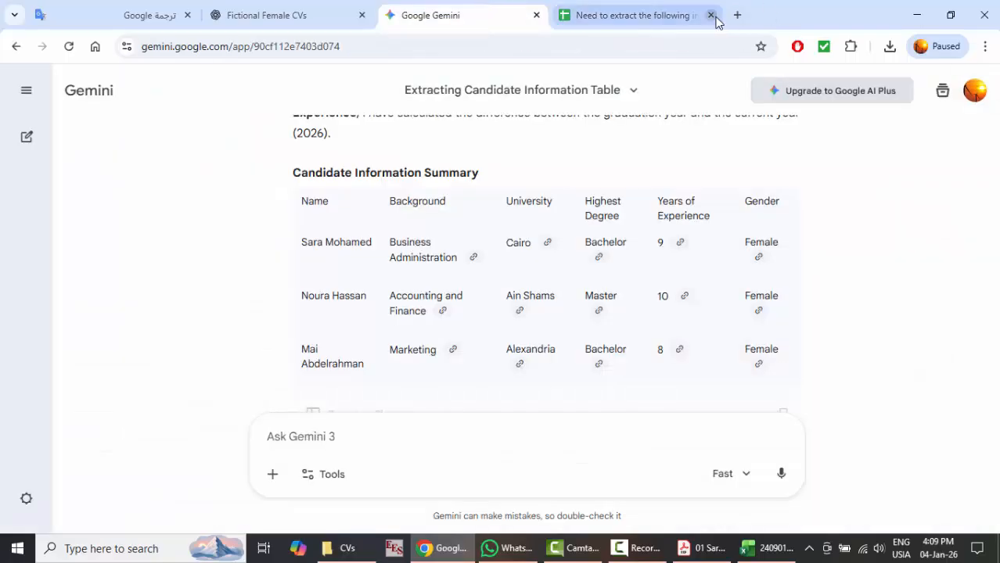
pyautogui.scroll(-3, 368, 345)
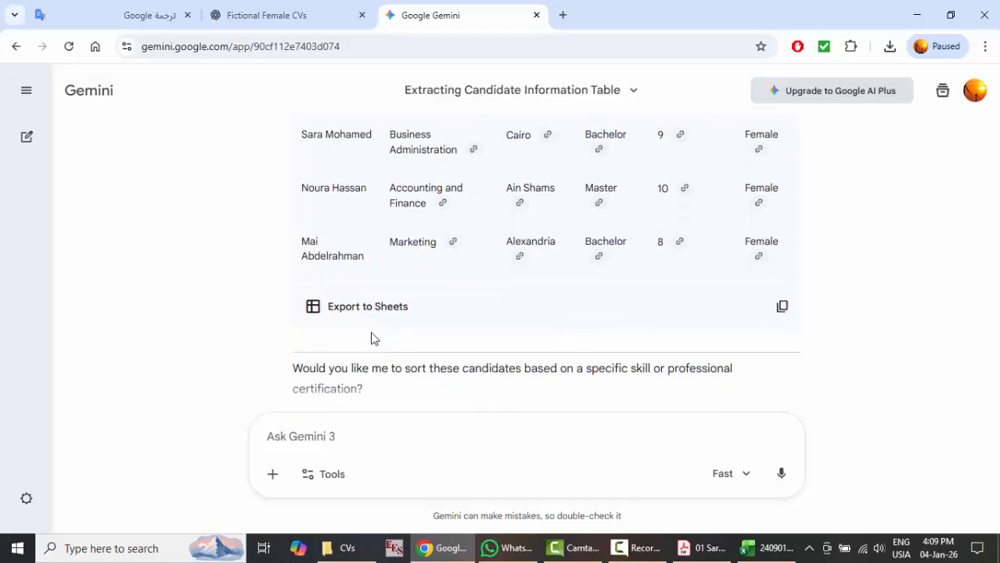
# Export Gemini's revised candidate table to Google Sheets and open the spreadsheet it creates.
pyautogui.click(383, 310)
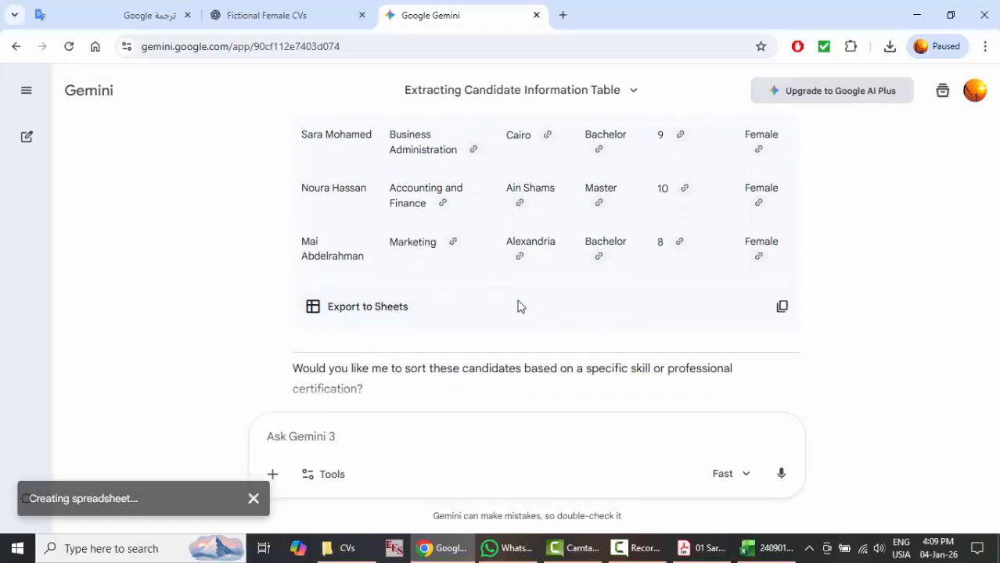
pyautogui.click(184, 509)
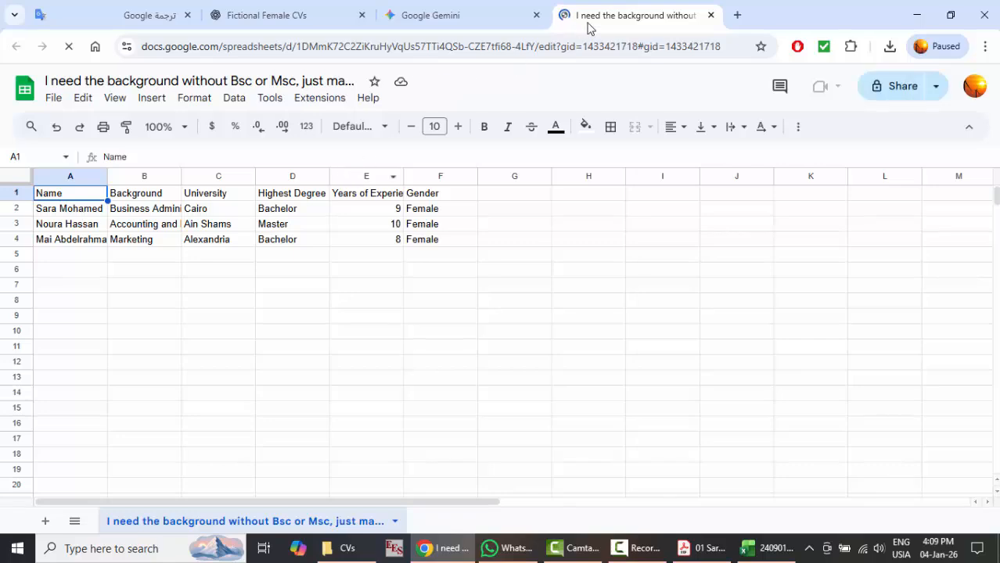
# Return to the Gemini chat and attach the CV PDFs numbered 04, 05 and 06 from the CVs folder.
pyautogui.click(445, 12)
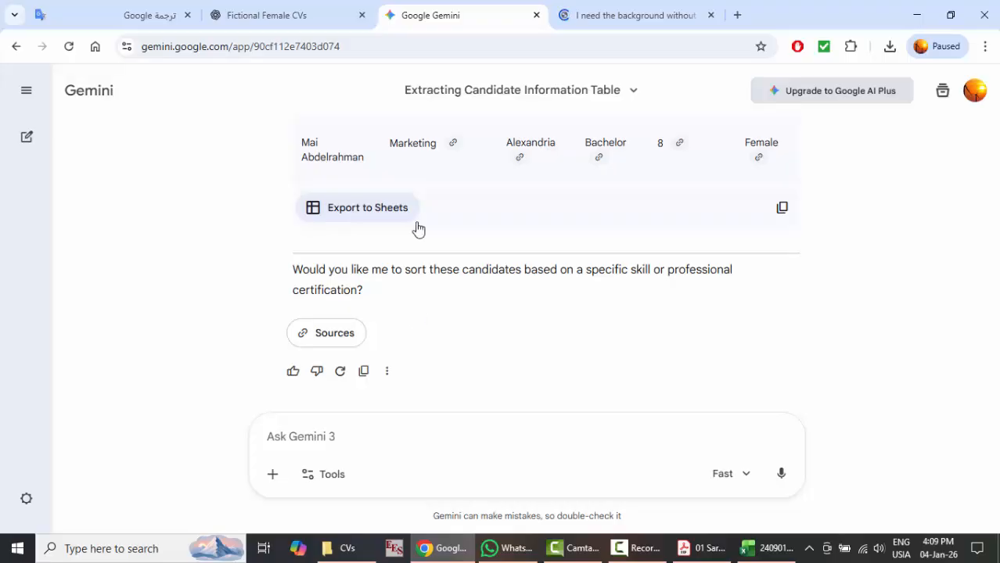
pyautogui.click(272, 476)
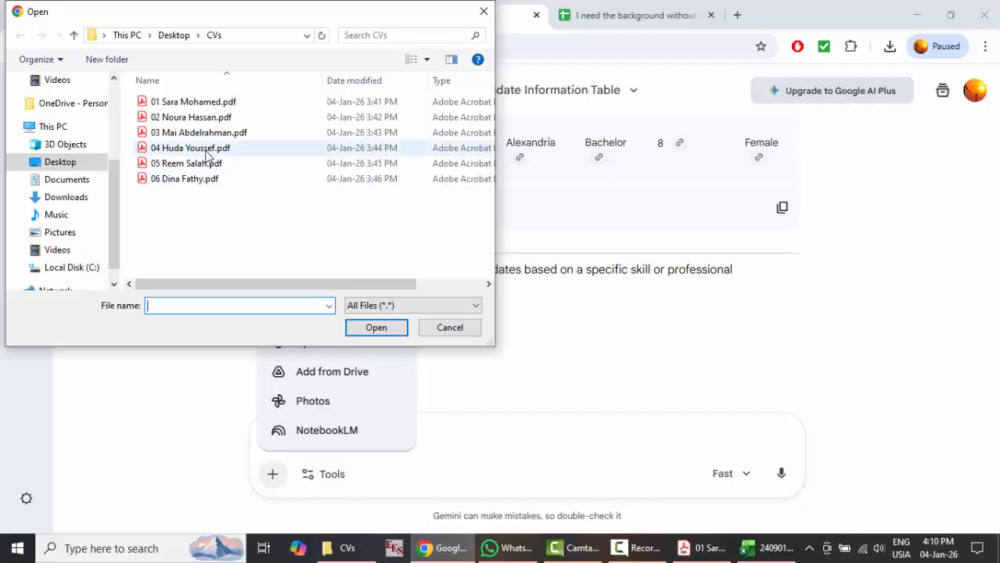
pyautogui.click(203, 150)
pyautogui.keyDown('shift'); pyautogui.click(205, 185); pyautogui.keyUp('shift')
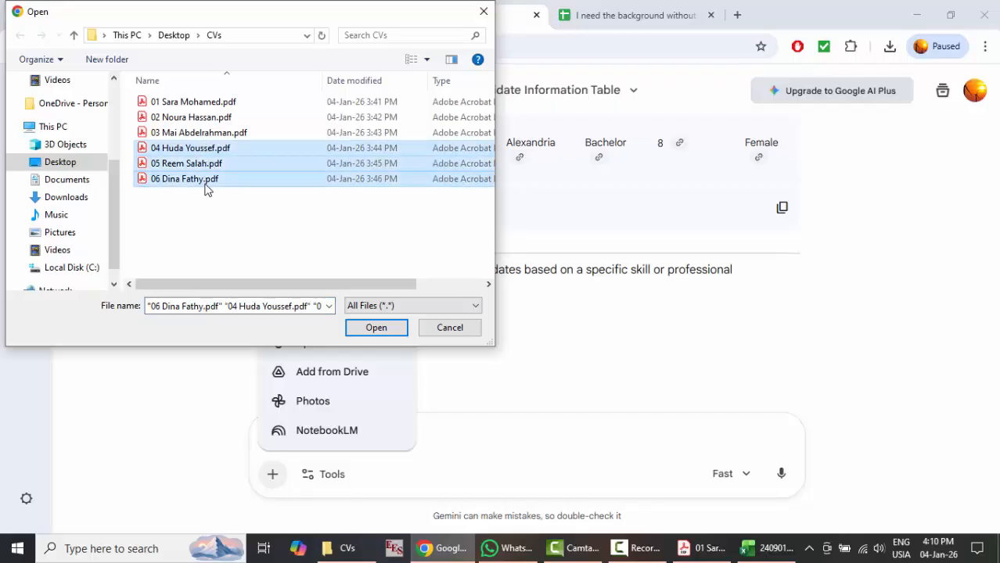
pyautogui.press('Return')
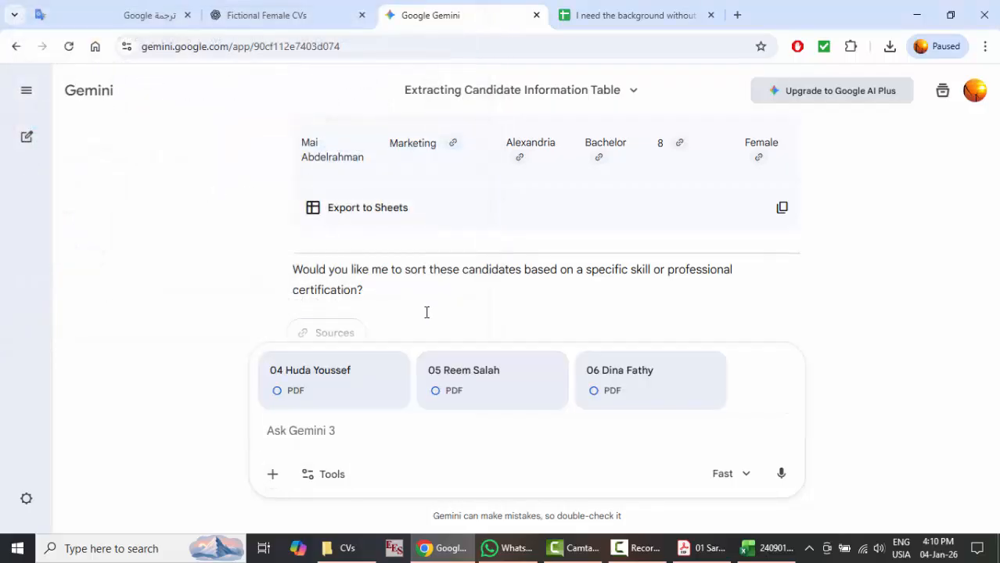
# Send "Do the same and then gimme all in one table from 01 to the end", and close the earlier exported spreadsheet.
pyautogui.write('Do the same')
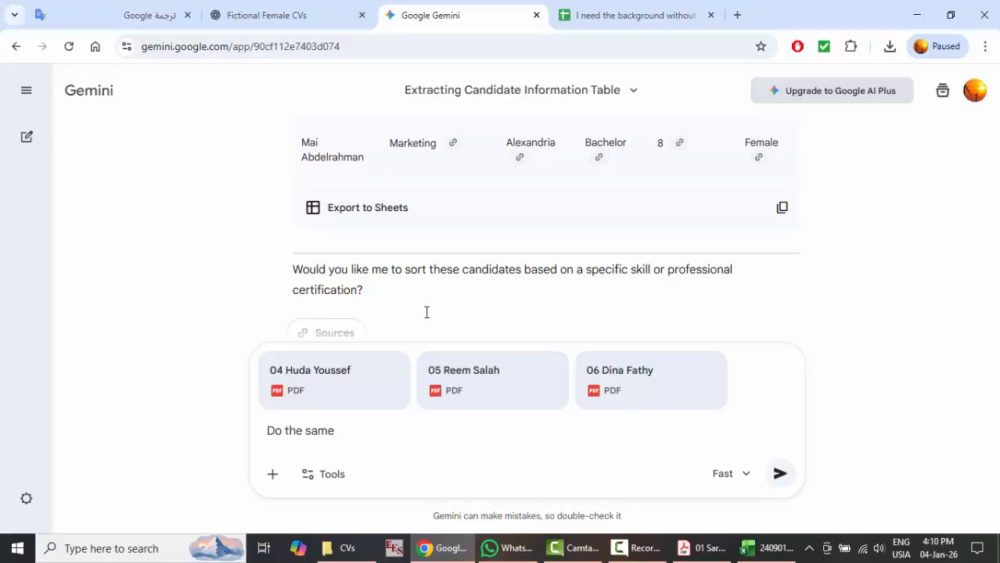
pyautogui.write(' and then gimme all in one table from 01 to the end')
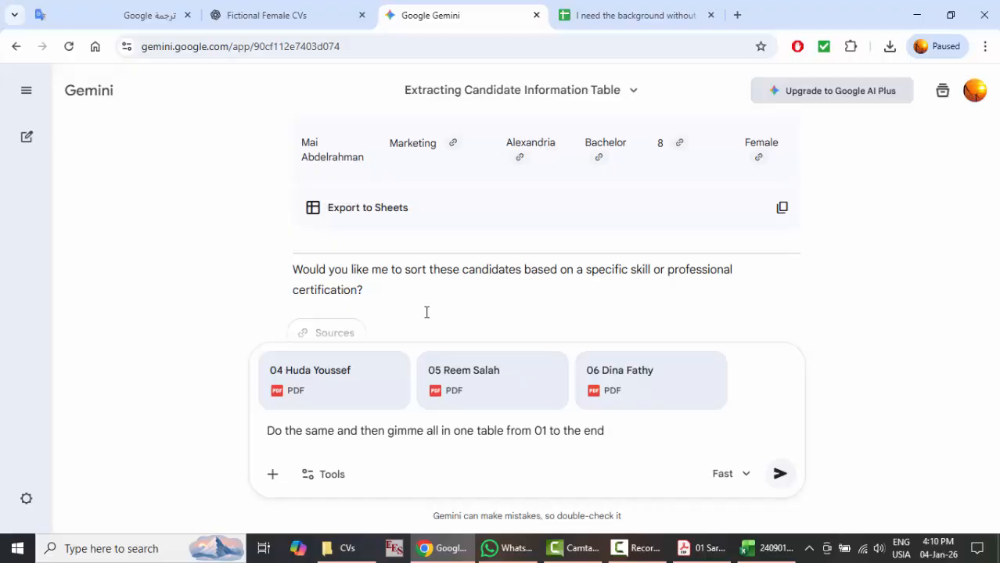
pyautogui.press('Return')
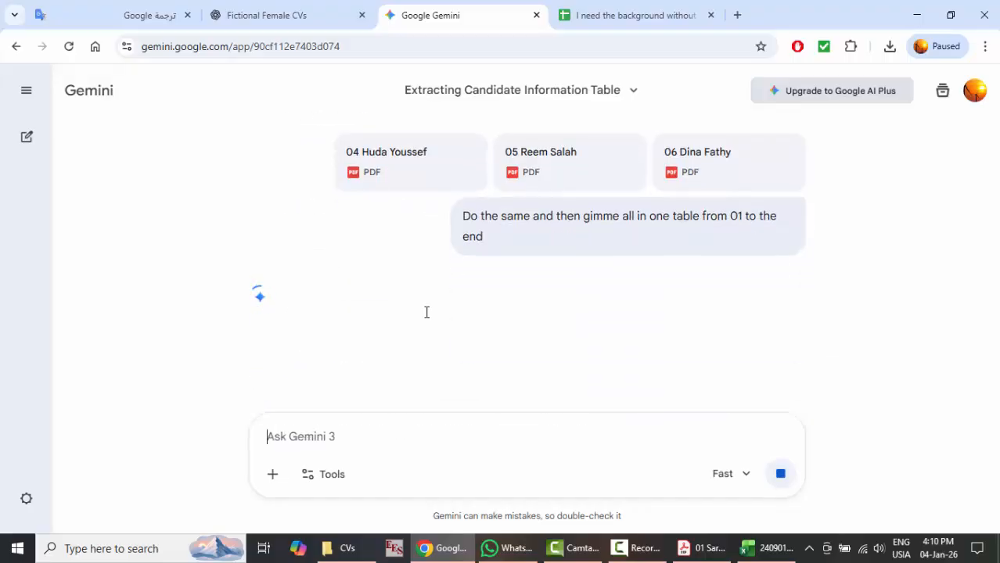
pyautogui.click(710, 15)
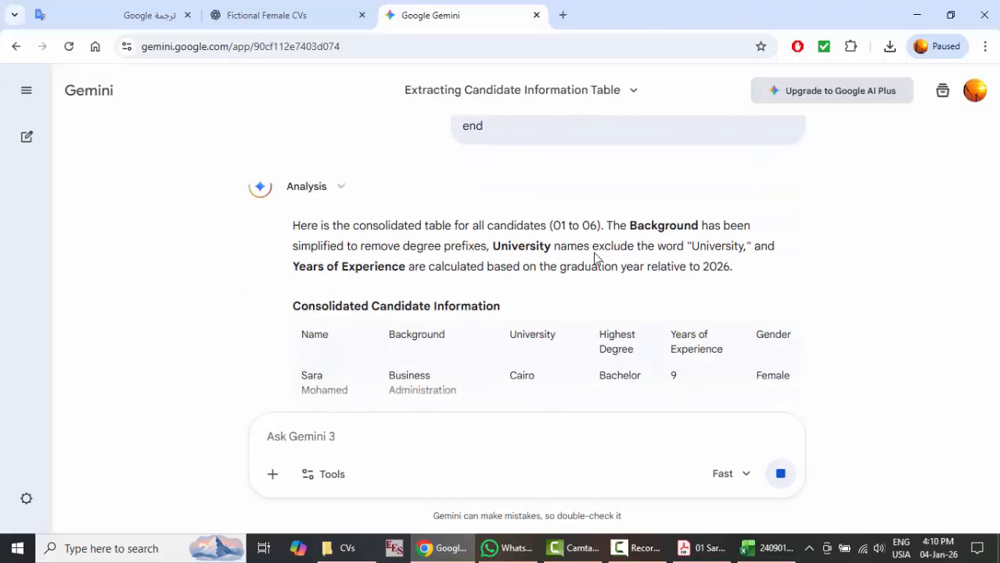
# Export the Consolidated Candidate Information table to Google Sheets and open the spreadsheet it creates.
pyautogui.scroll(-3, 595, 258)
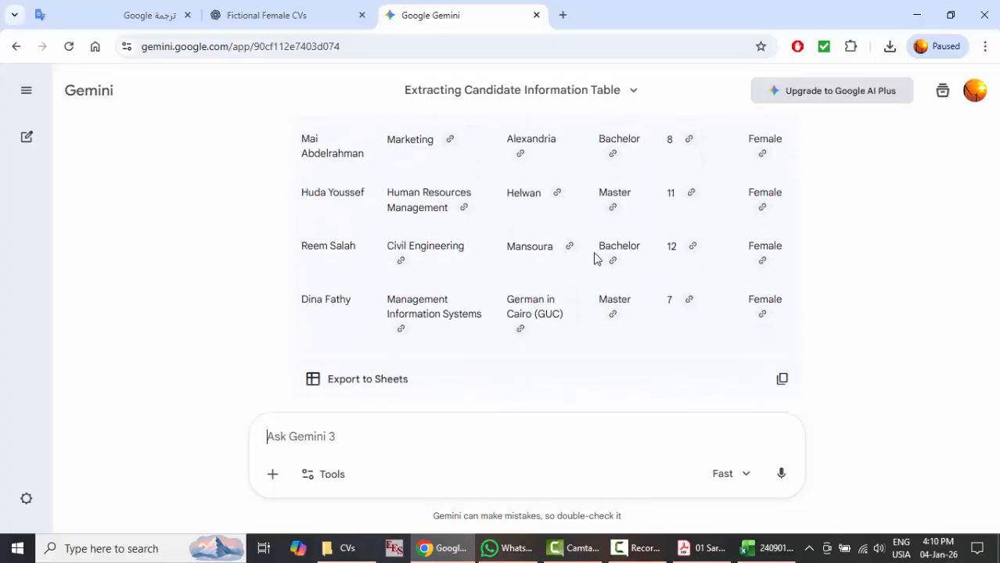
pyautogui.scroll(-1, 579, 270)
pyautogui.click(401, 334)
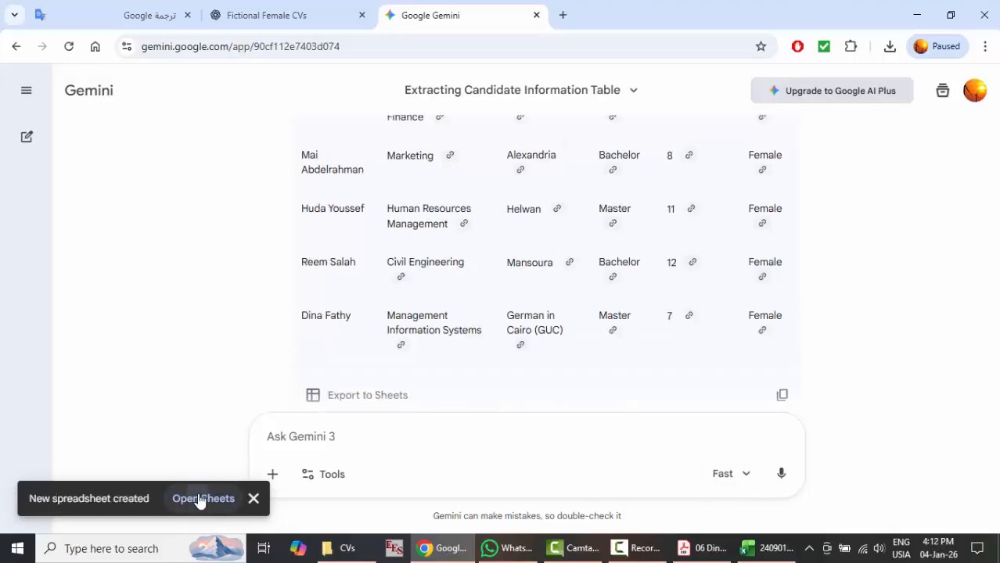
pyautogui.click(201, 500)
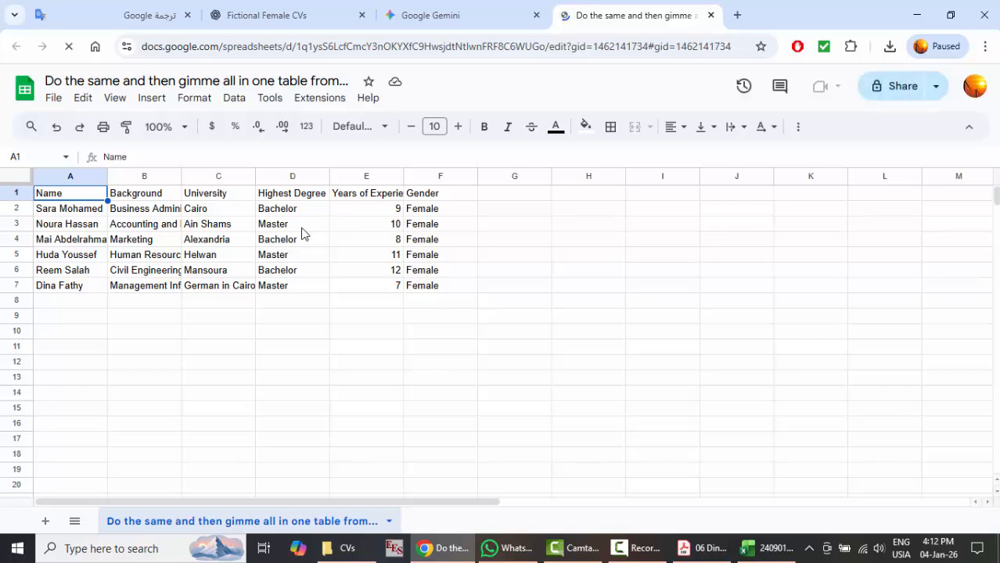
# Select the candidate rows A2:F7 in the exported Google Sheets spreadsheet, without the header row.
pyautogui.click(524, 224)
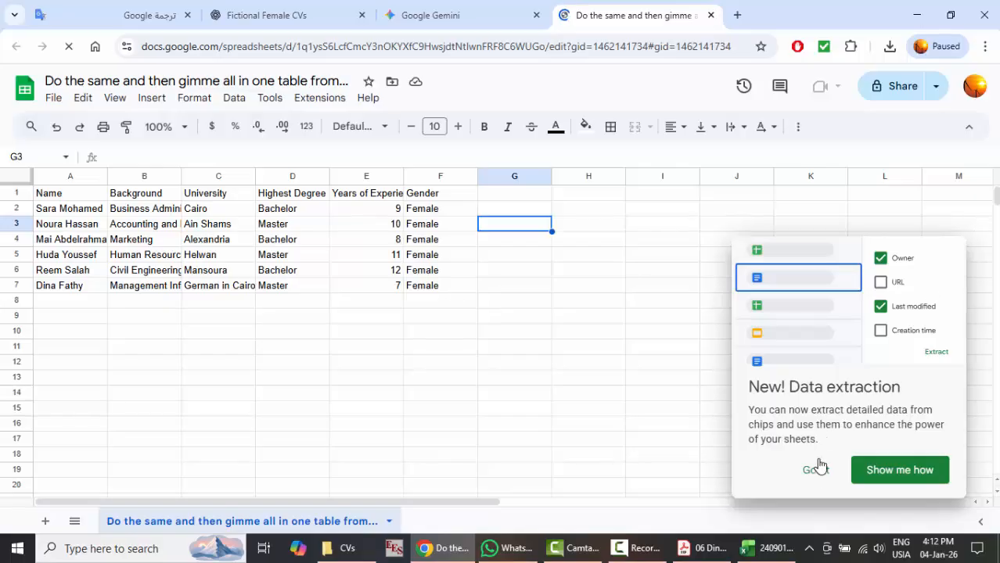
pyautogui.click(67, 207)
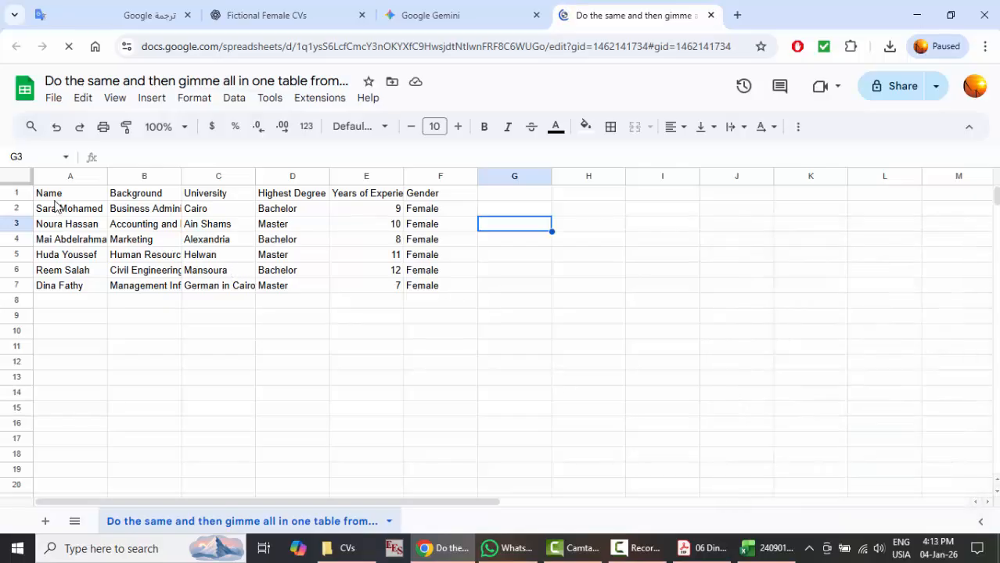
pyautogui.click(68, 207)
pyautogui.keyDown('shift'); pyautogui.click(431, 270); pyautogui.keyUp('shift')
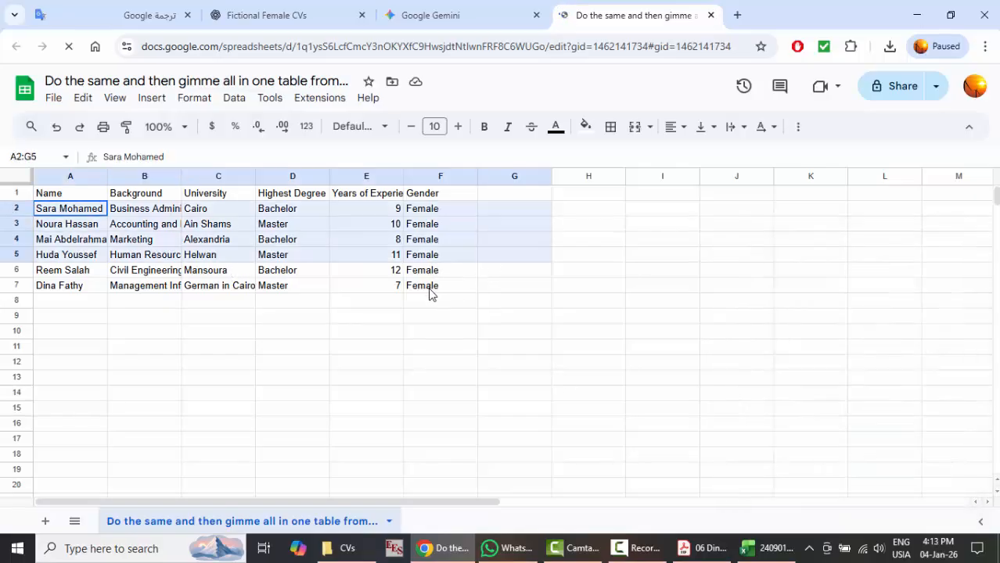
pyautogui.keyDown('shift'); pyautogui.click(431, 290); pyautogui.keyUp('shift')
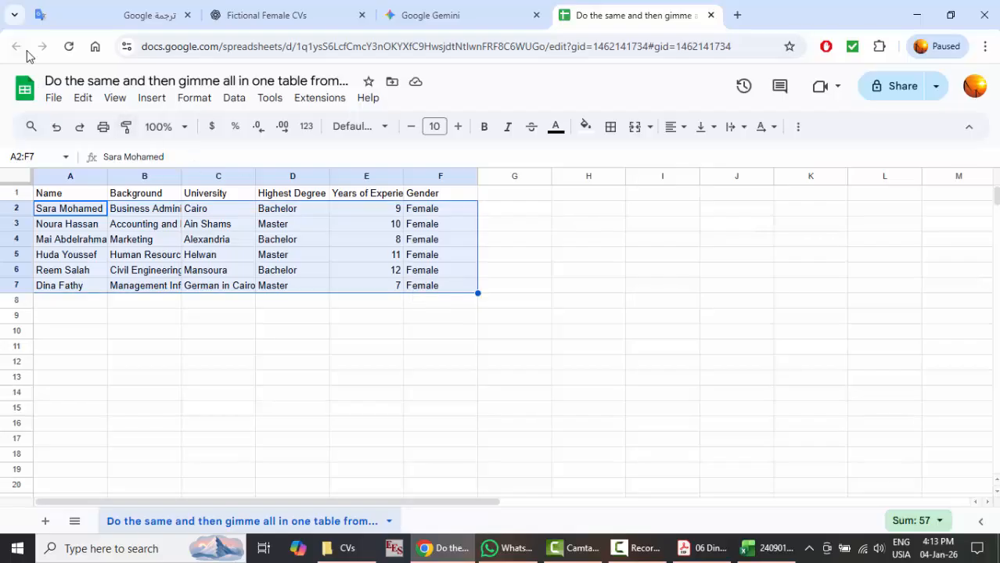
# Download the consolidated candidate spreadsheet in Microsoft Excel (.xlsx) format.
pyautogui.click(54, 98)
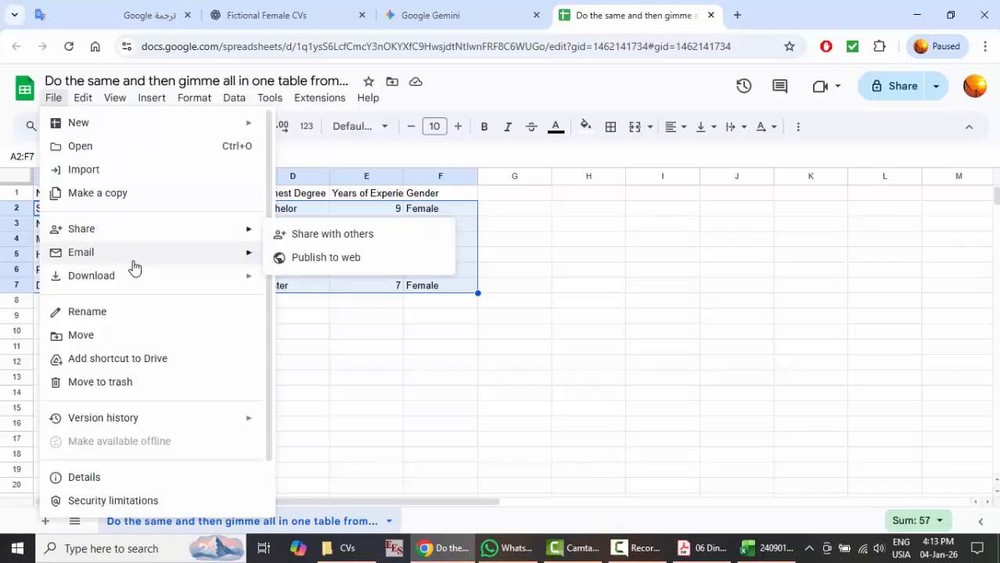
pyautogui.moveTo(141, 278)
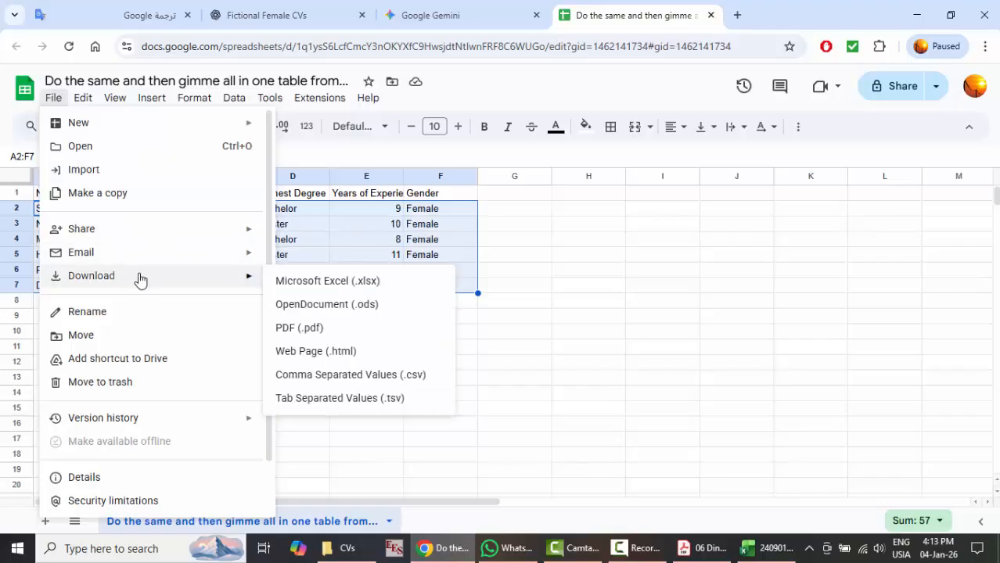
pyautogui.click(344, 286)
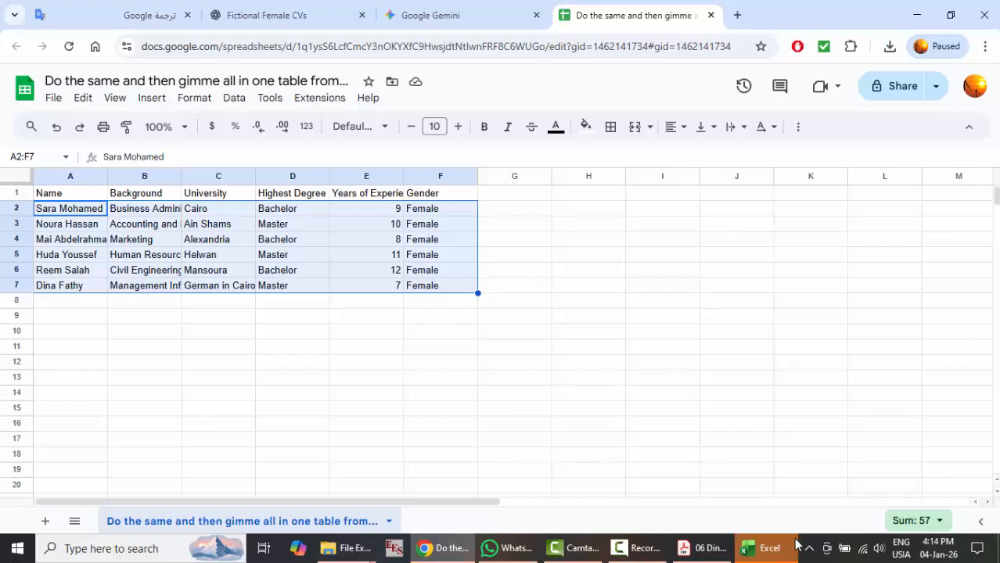
# Switch to the downloaded candidate workbook in Excel and enable editing.
pyautogui.moveTo(770, 548)
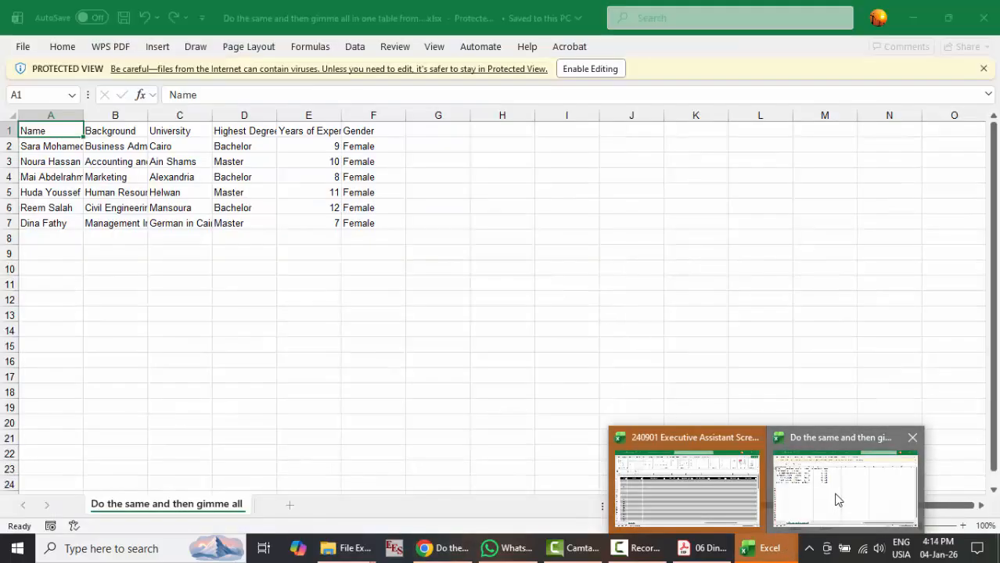
pyautogui.click(837, 500)
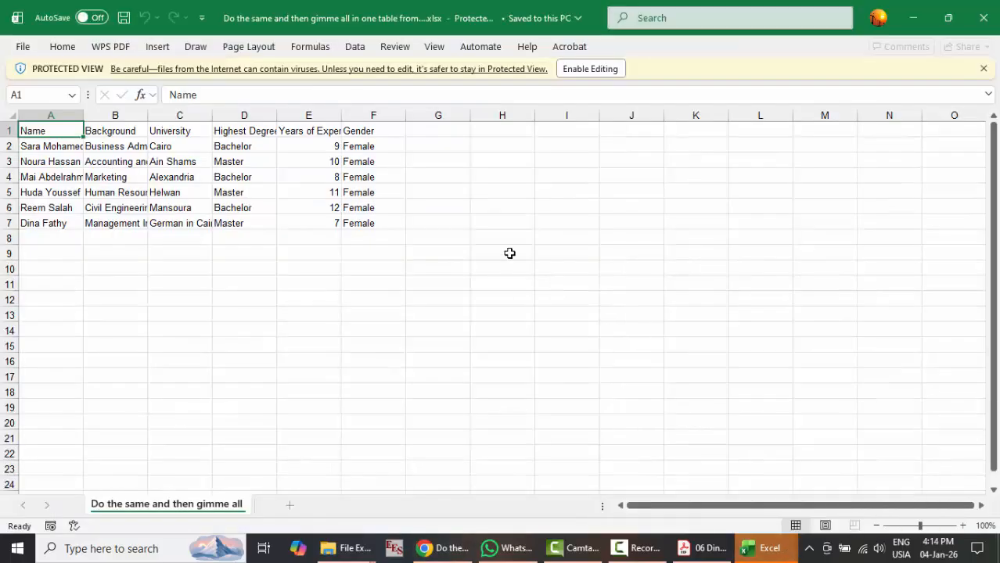
pyautogui.click(590, 69)
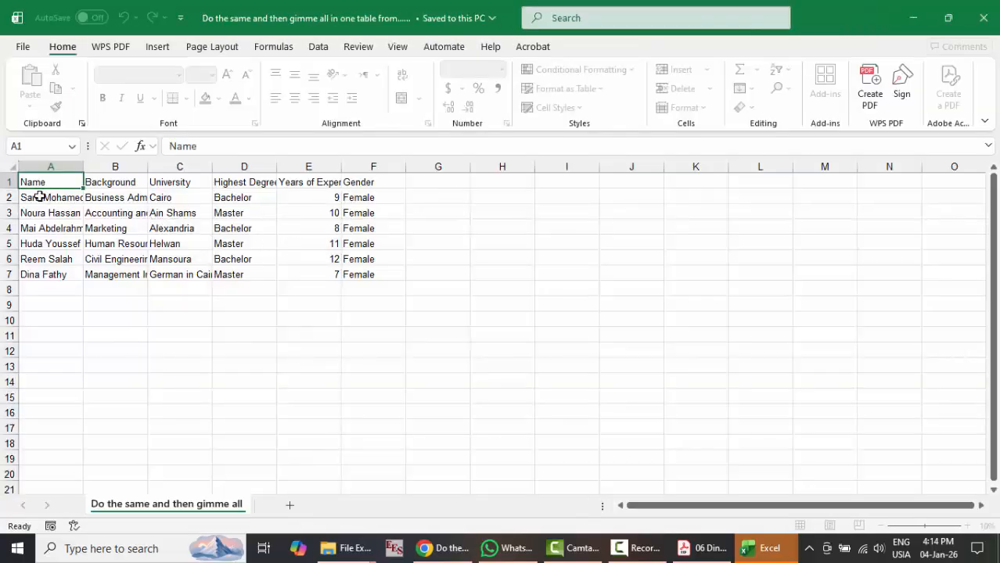
pyautogui.moveTo(47, 197); pyautogui.dragTo(63, 264)
pyautogui.hotkey('ctrl', 'c')
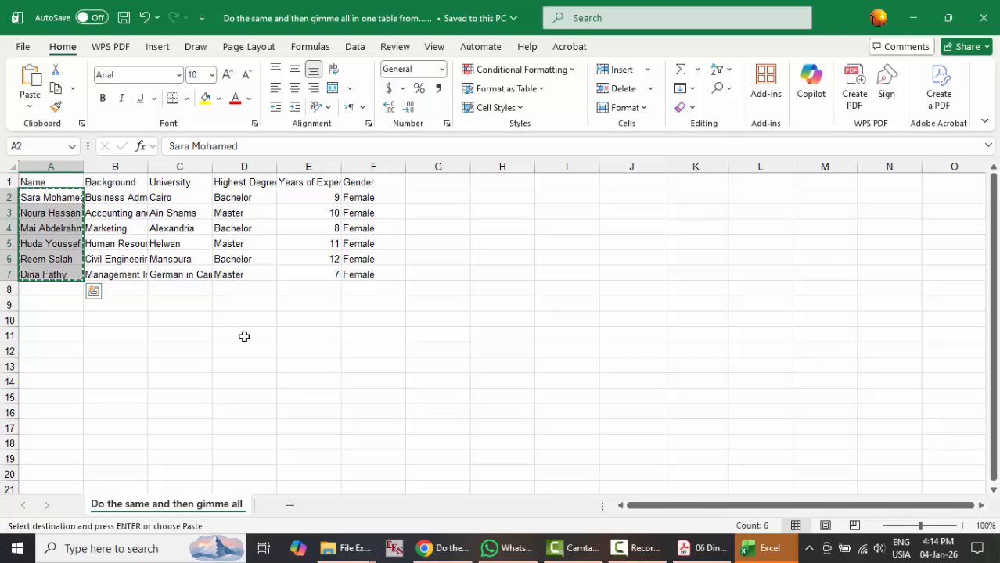
pyautogui.press('Escape')
# Copy the candidate rows A2:F7, from Name through Gender, in the downloaded workbook.
pyautogui.moveTo(35, 194); pyautogui.dragTo(356, 271)
pyautogui.hotkey('ctrl', 'c')
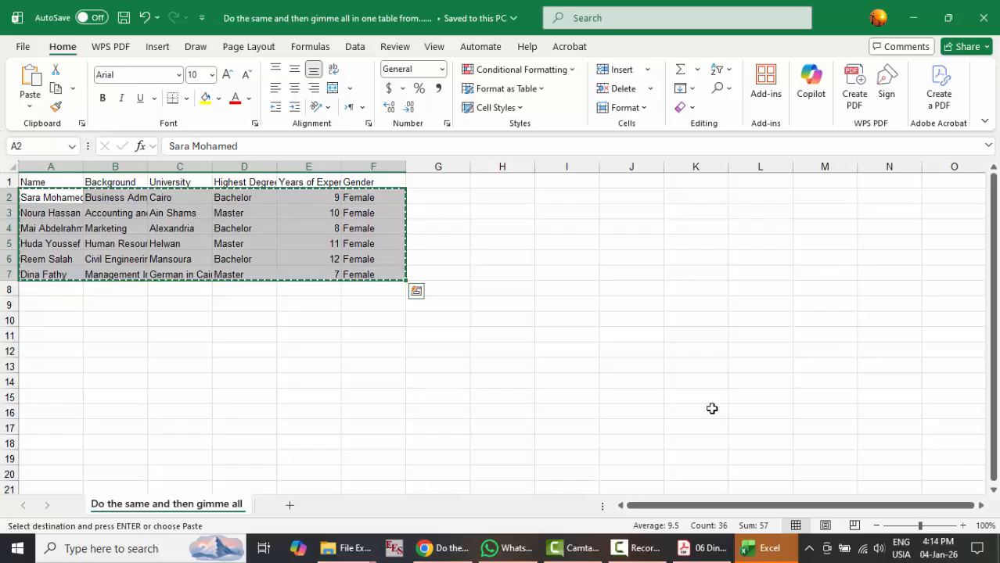
# Try pasting the copied rows at cell C3 of the Executive Assistant workbook's Screening sheet, and undo the paste.
pyautogui.moveTo(748, 544)
pyautogui.click(702, 502)
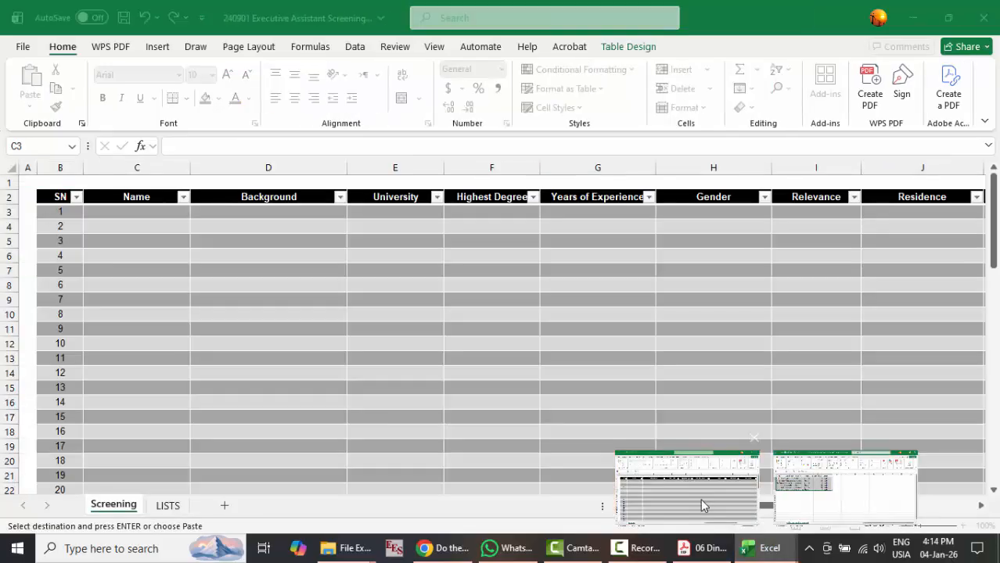
pyautogui.hotkey('ctrl', 'v')
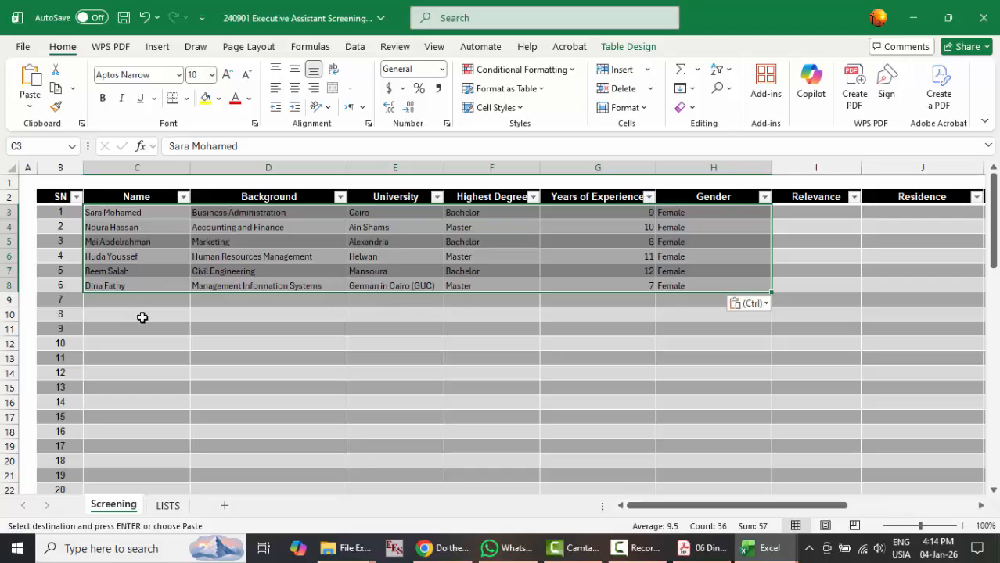
pyautogui.hotkey('ctrl', 'z')
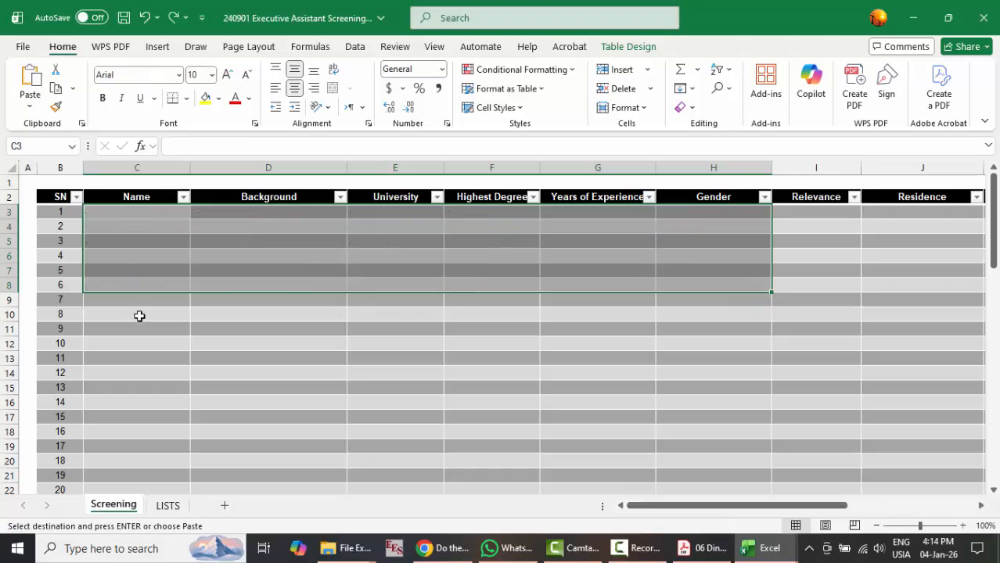
pyautogui.click(139, 211)
pyautogui.write('d')
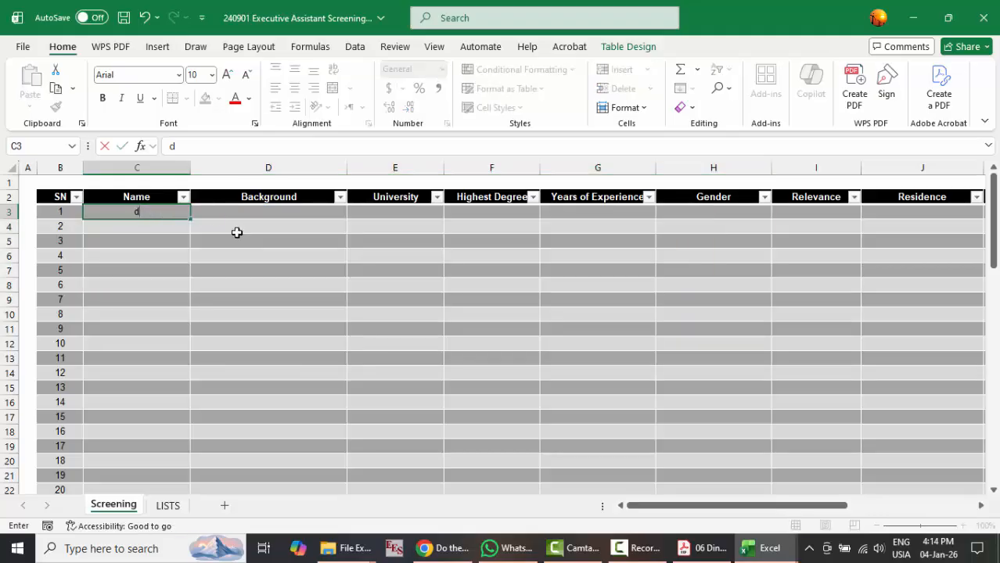
pyautogui.press('Escape')
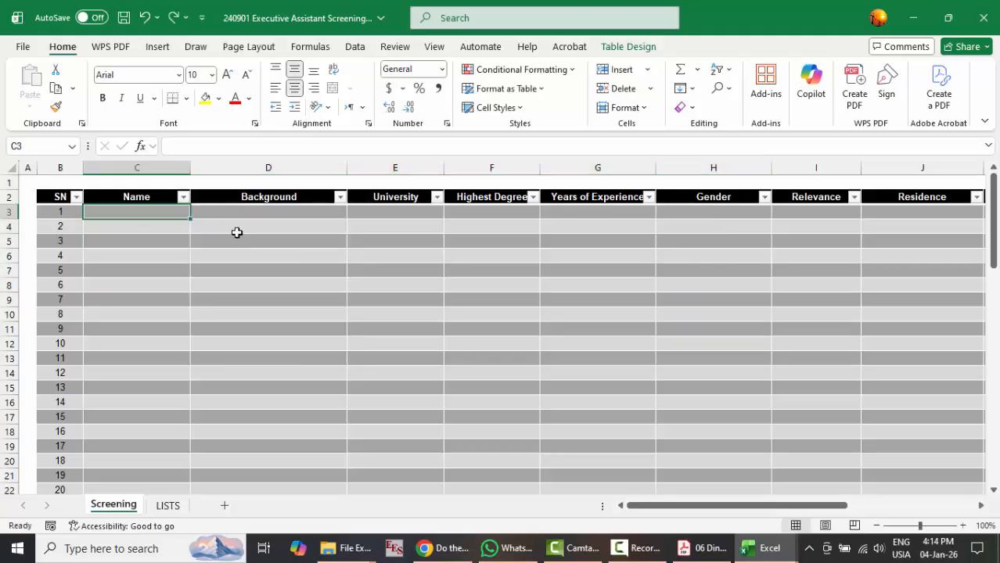
# Copy rows A2:F7 from the downloaded workbook again and paste them at cell C3 of the Screening sheet.
pyautogui.moveTo(749, 547)
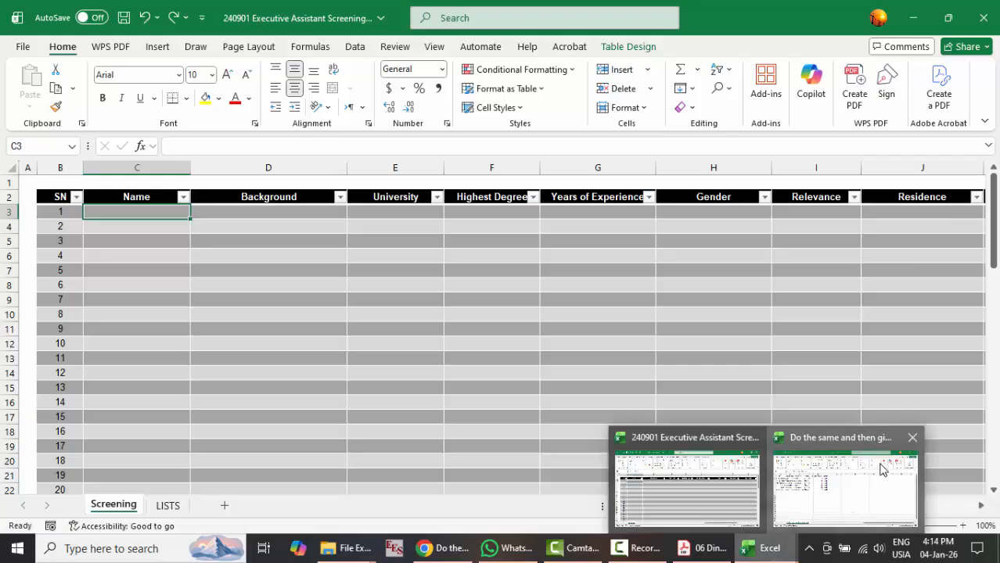
pyautogui.click(882, 468)
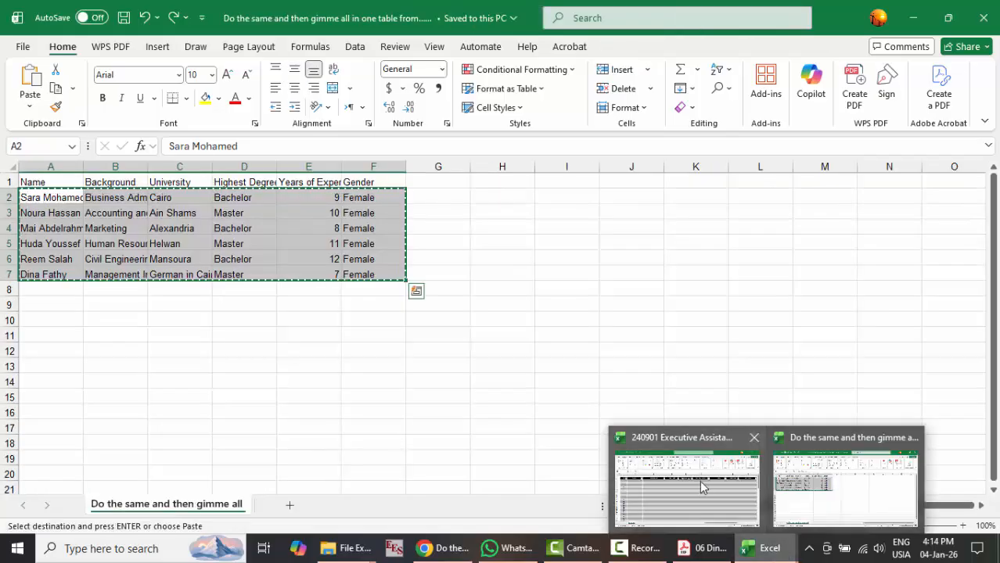
pyautogui.click(702, 488)
pyautogui.hotkey('ctrl', 'v')
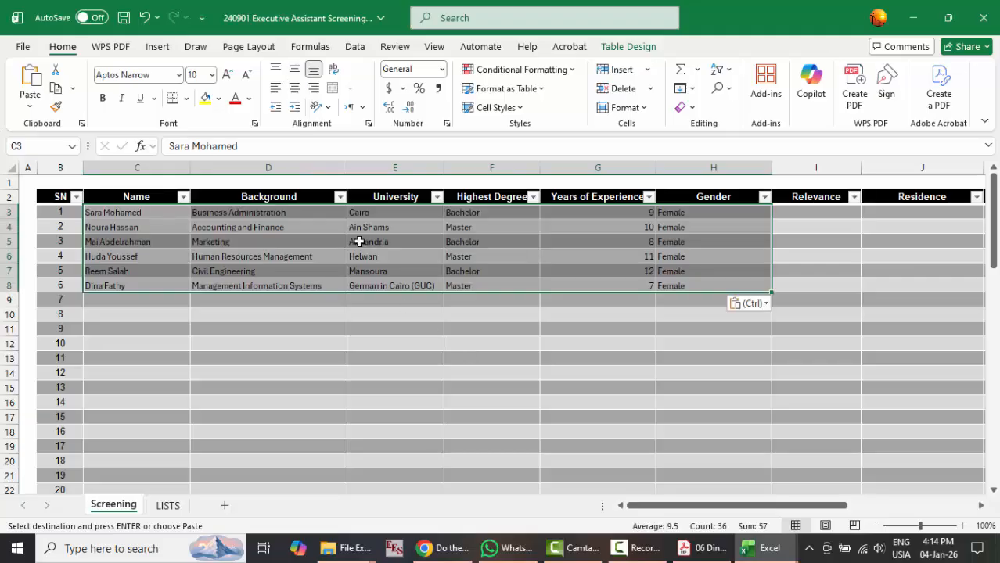
# Set the pasted candidate data in C3:H8 to the Arial font and center it horizontally.
pyautogui.click(162, 75)
pyautogui.write('Ar')
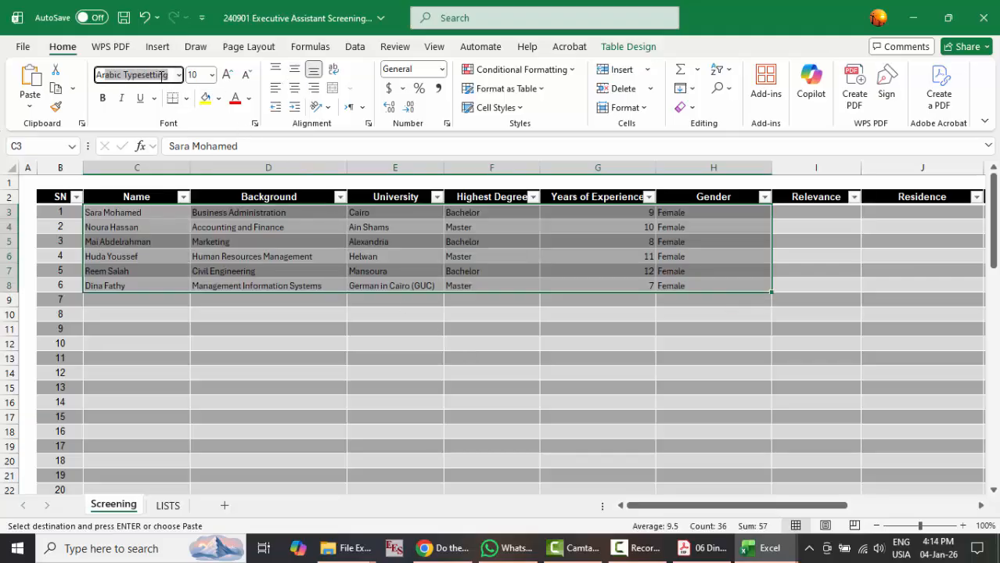
pyautogui.write('ial')
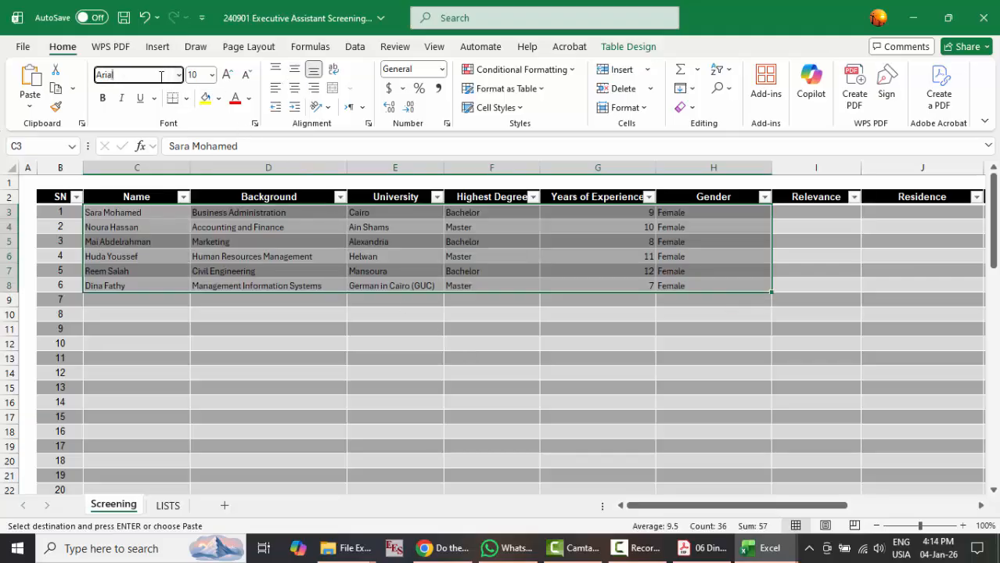
pyautogui.press('Return')
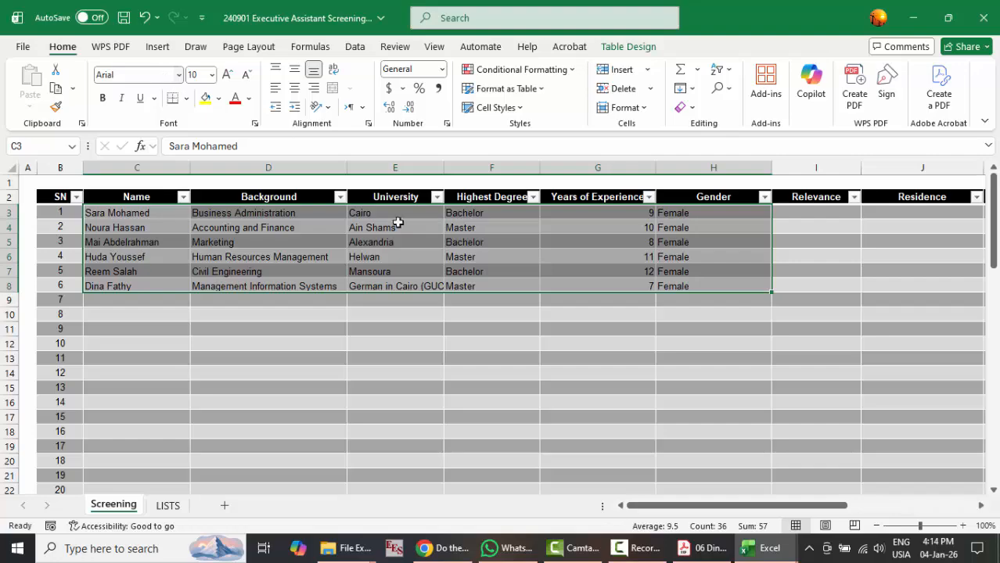
pyautogui.click(295, 89)
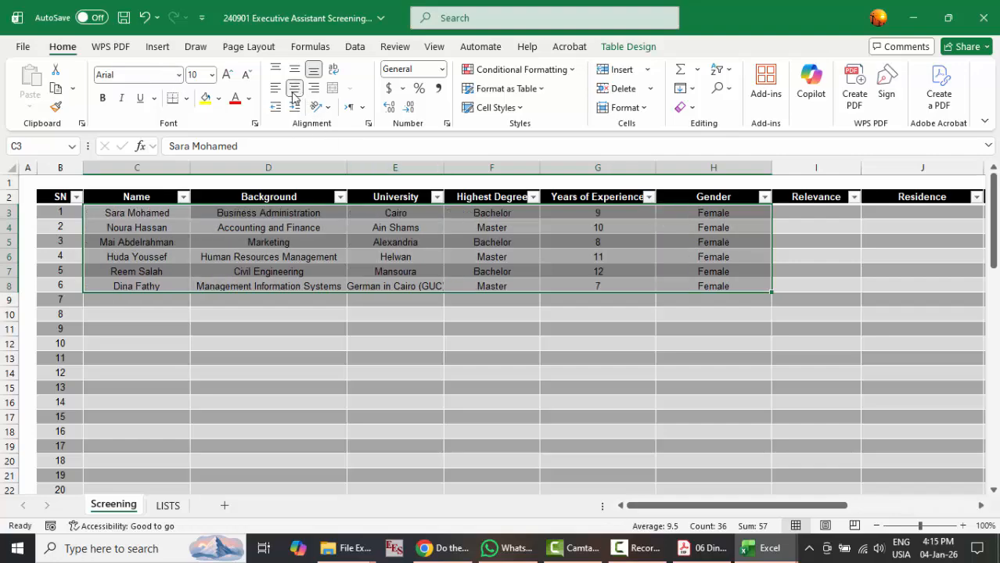
# Compare the first candidate's background in row 3 with the degree stated in the 01 CV PDF in Acrobat.
pyautogui.click(139, 213)
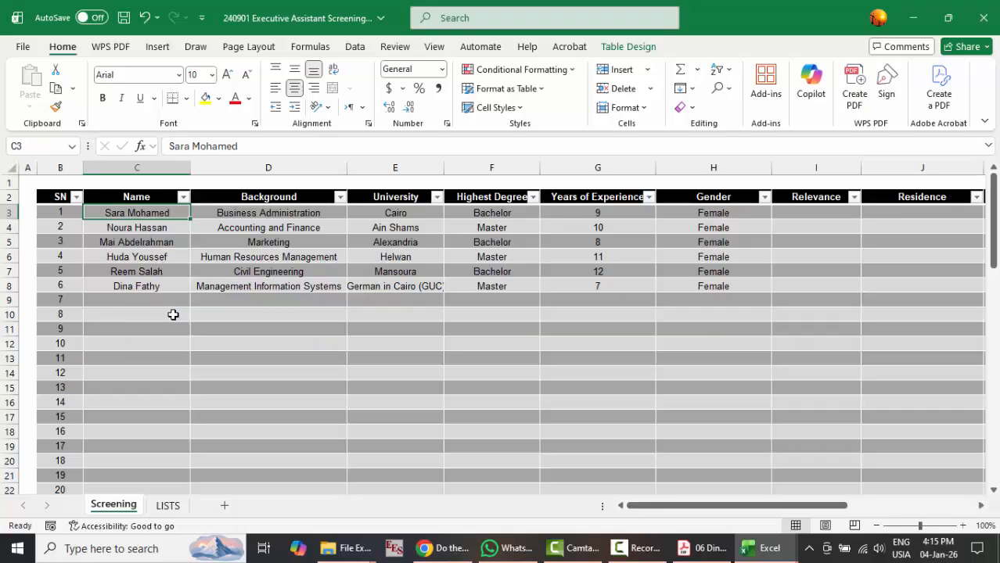
pyautogui.click(290, 209)
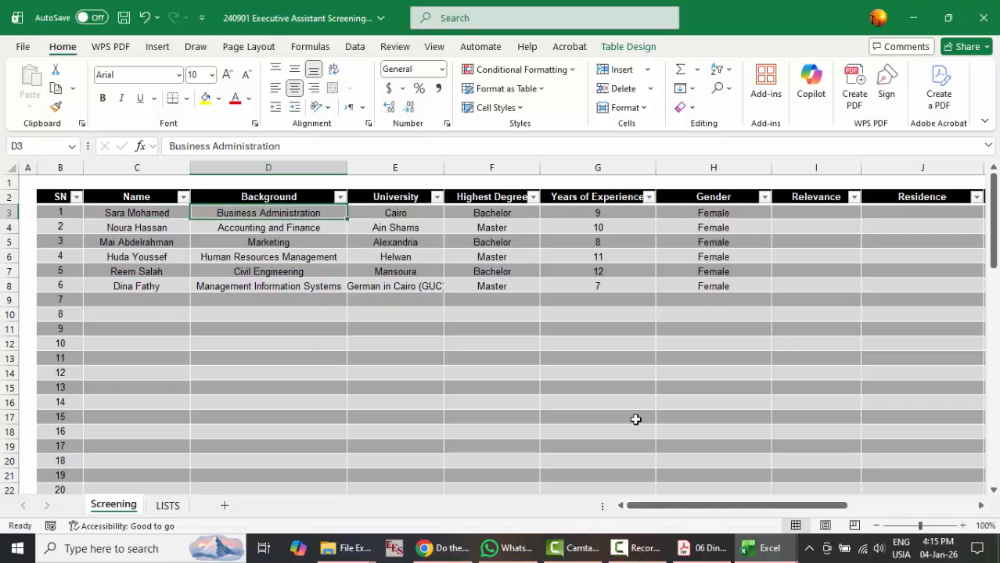
pyautogui.moveTo(696, 560)
pyautogui.moveTo(133, 502)
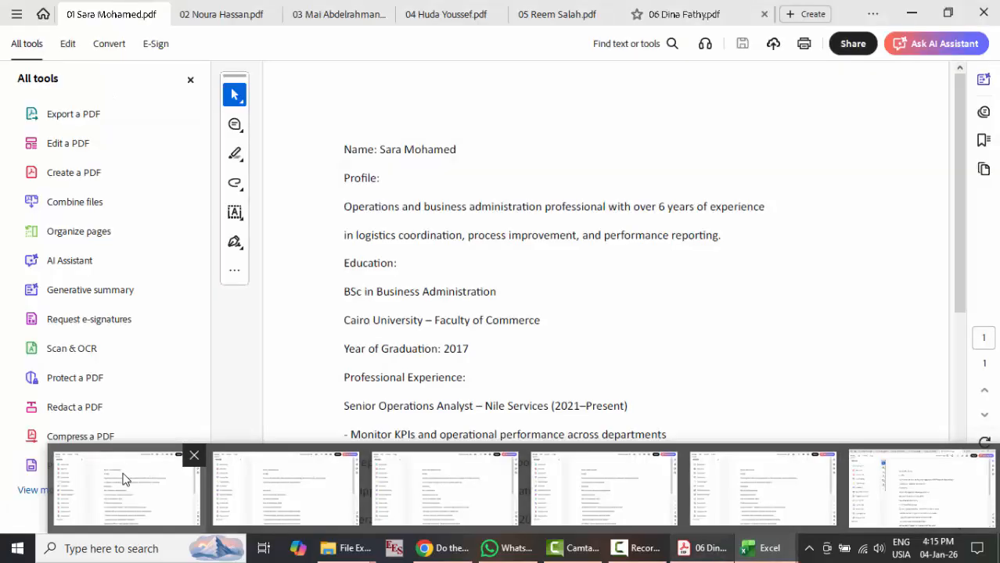
pyautogui.click(123, 478)
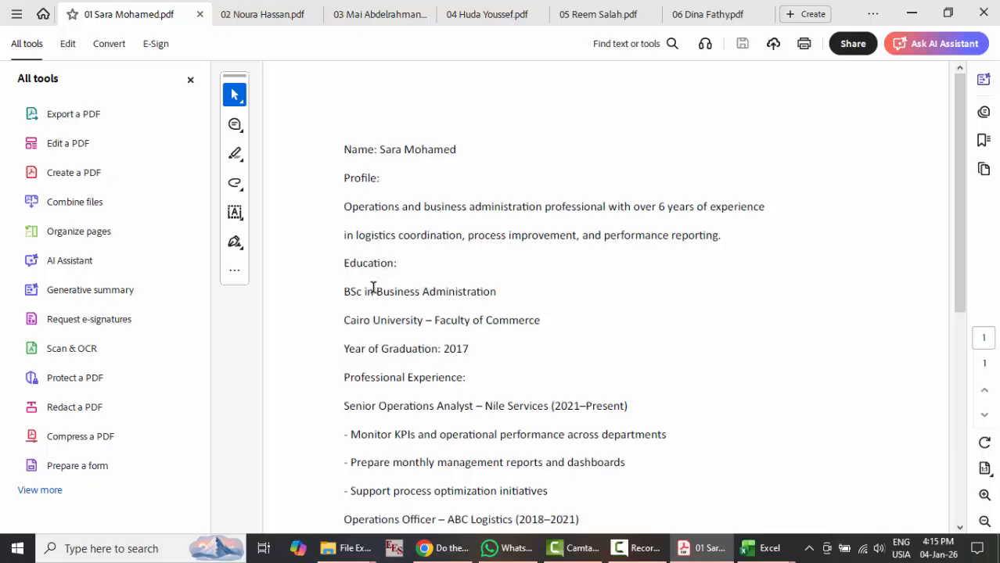
pyautogui.moveTo(527, 295); pyautogui.dragTo(514, 291)
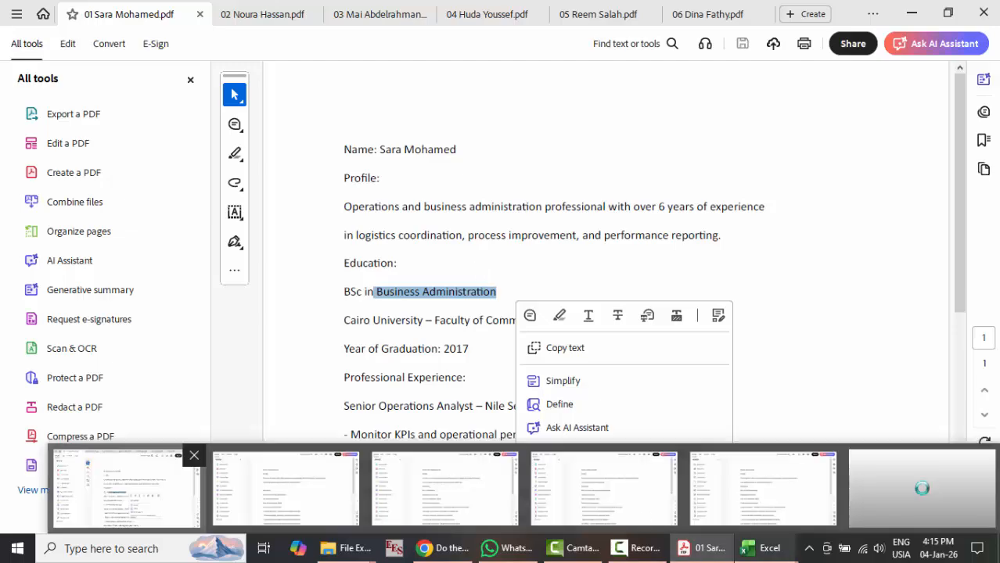
# Close the downloaded candidate workbook and return to the Executive Assistant screening workbook in Excel.
pyautogui.moveTo(748, 548)
pyautogui.moveTo(825, 506)
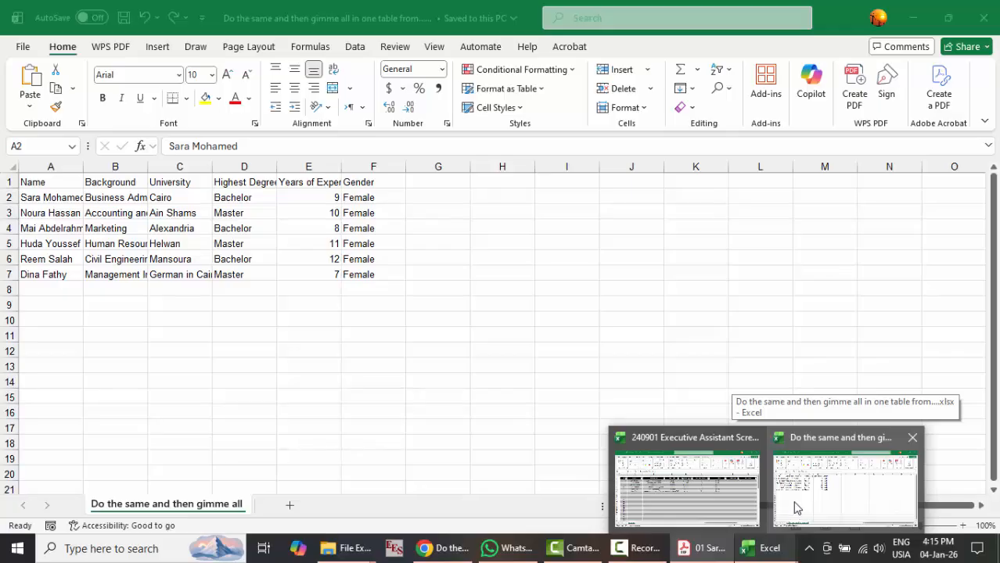
pyautogui.click(797, 509)
pyautogui.moveTo(716, 516)
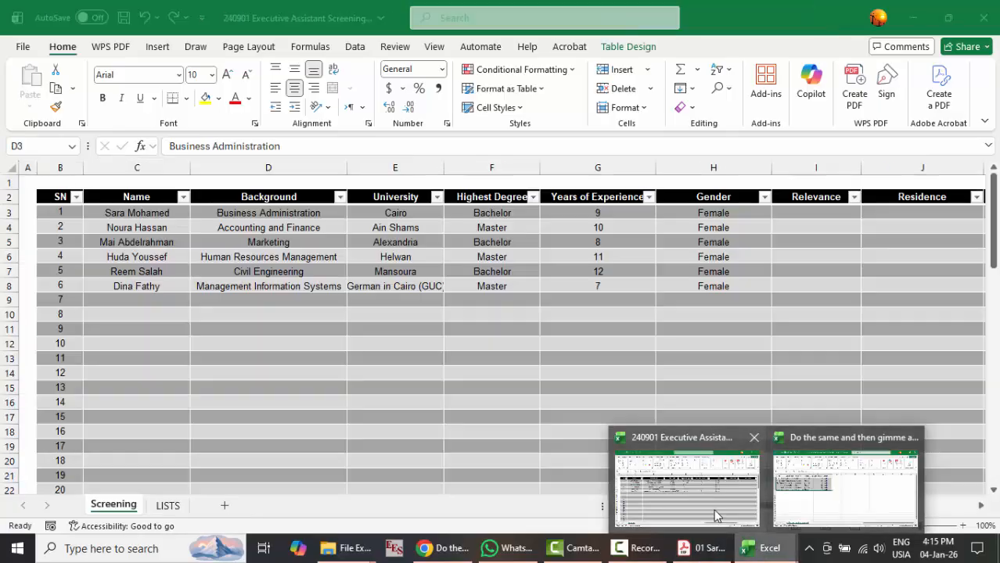
pyautogui.click(913, 440)
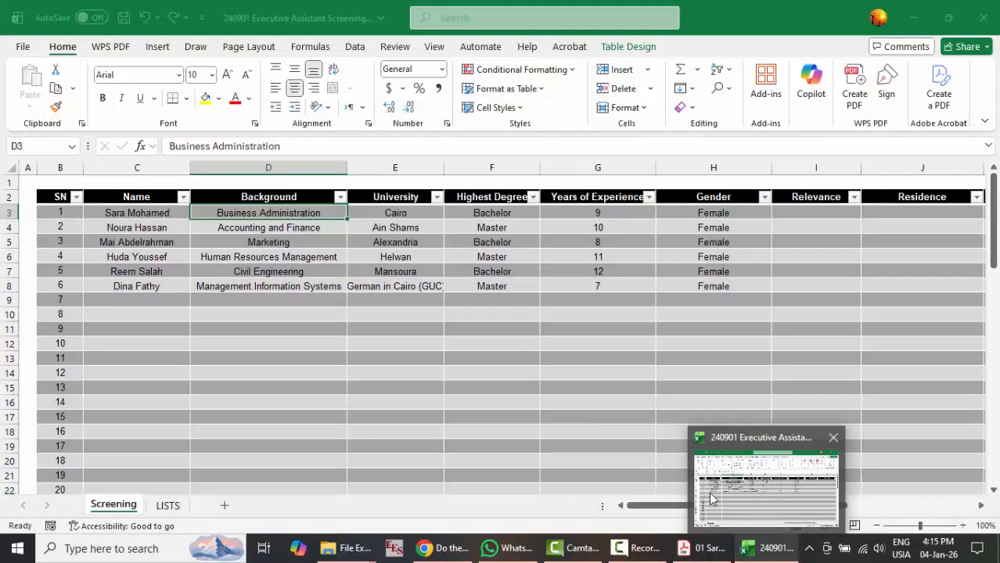
pyautogui.click(752, 491)
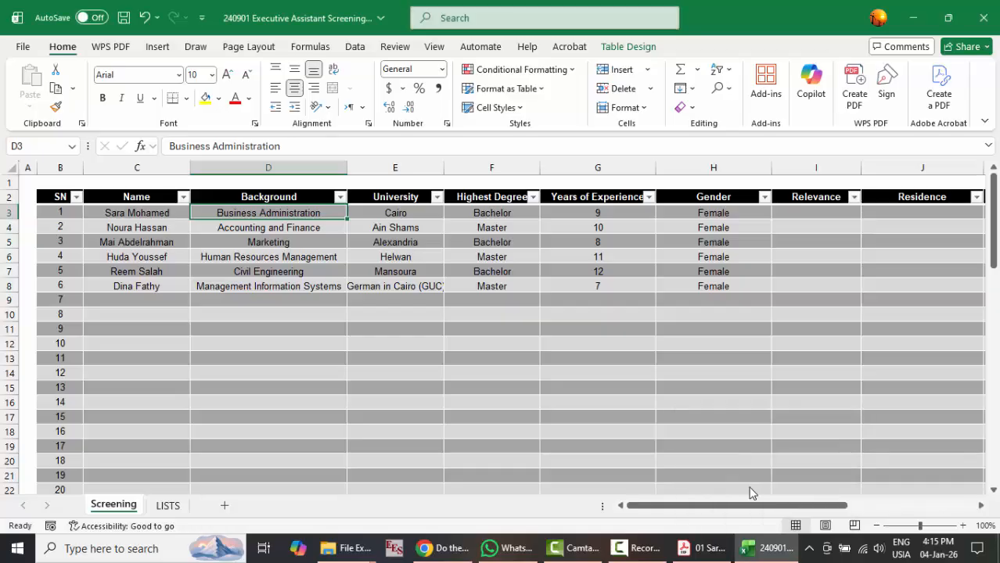
# Switch to Acrobat and check the first candidate's year of graduation in the 01 CV PDF.
pyautogui.click(716, 547)
pyautogui.click(141, 496)
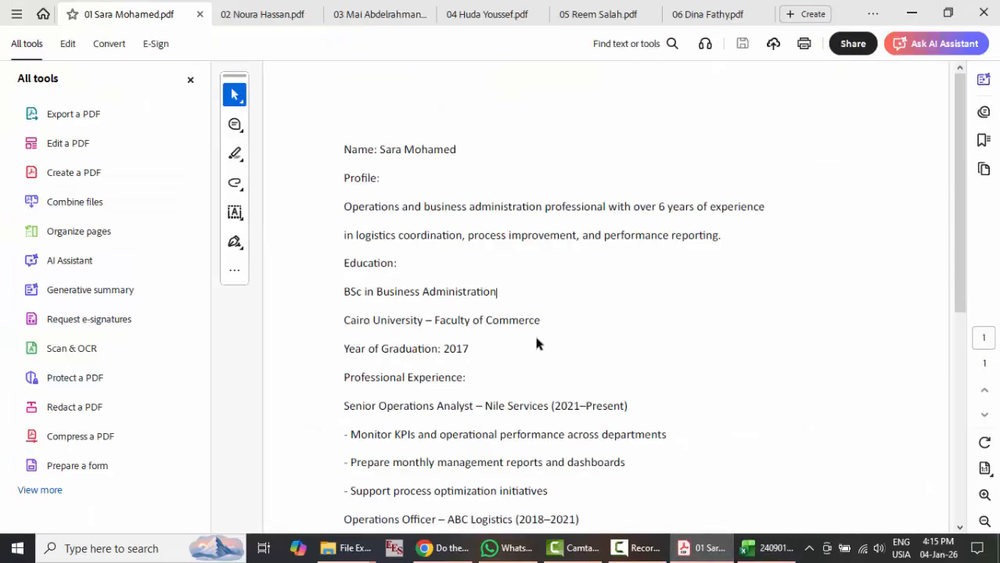
pyautogui.moveTo(445, 348); pyautogui.dragTo(492, 350)
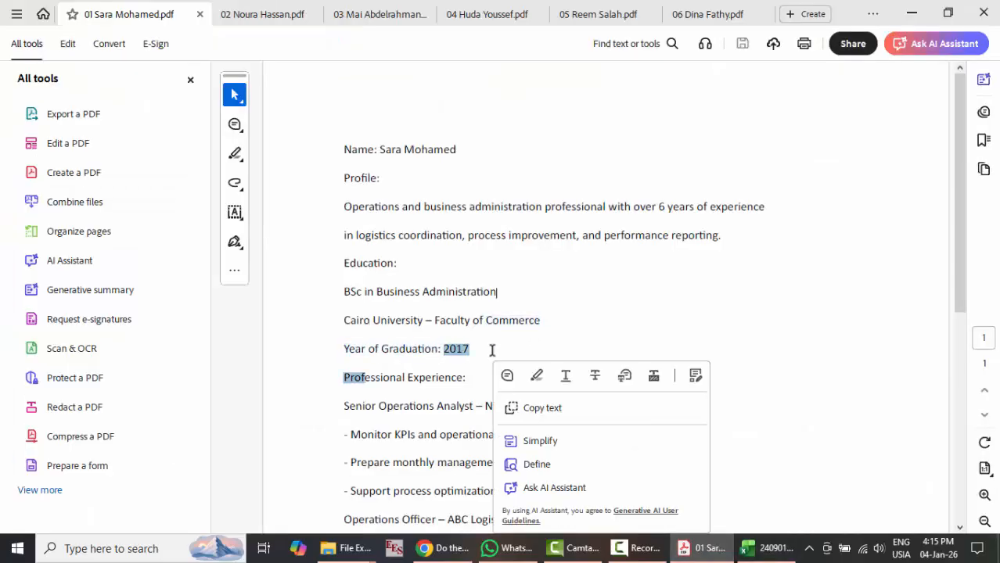
# Compare the 02 CV PDF with the second candidate's background, university, degree and years of experience in row 4 of the Screening sheet.
pyautogui.click(247, 13)
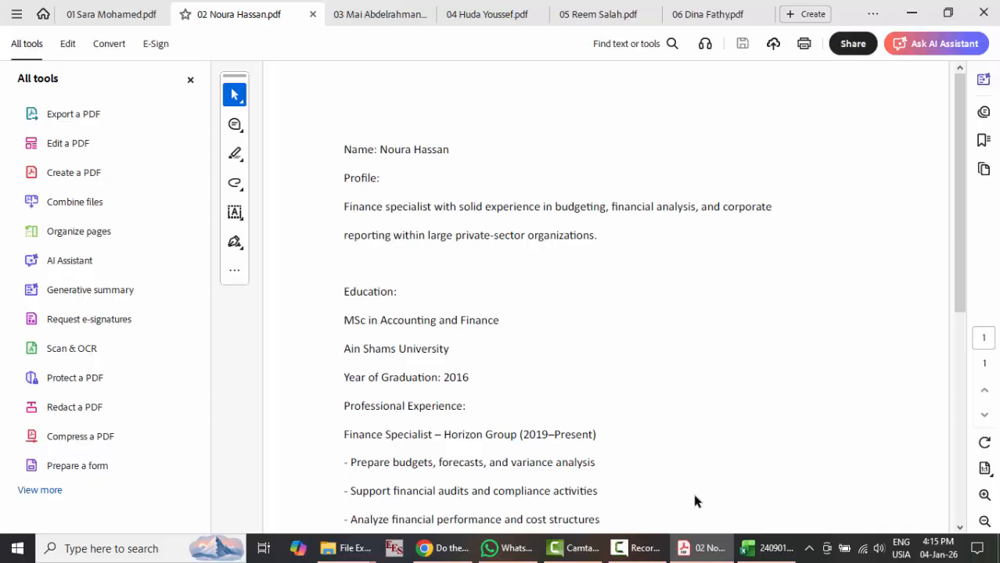
pyautogui.click(760, 548)
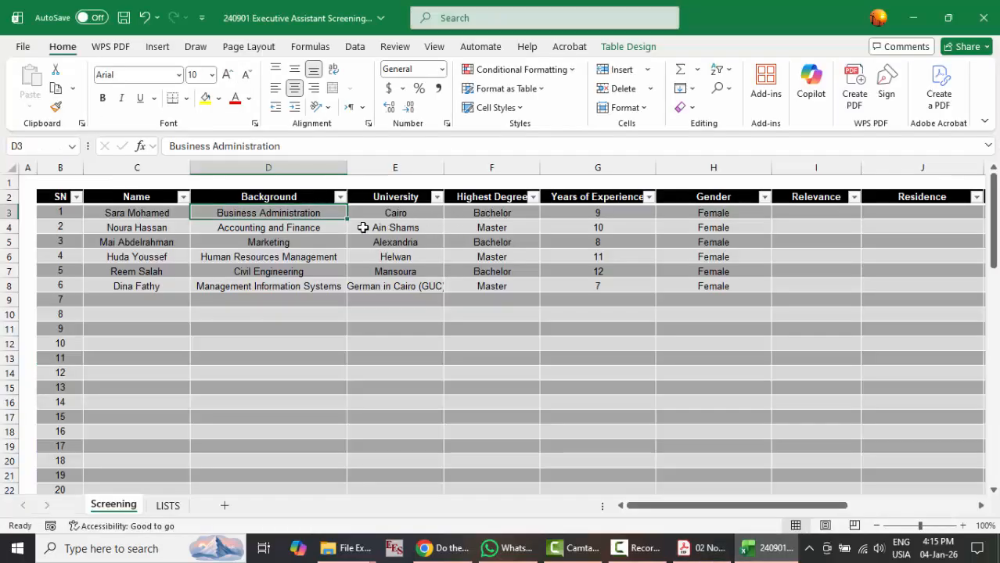
pyautogui.click(280, 227)
pyautogui.click(410, 227)
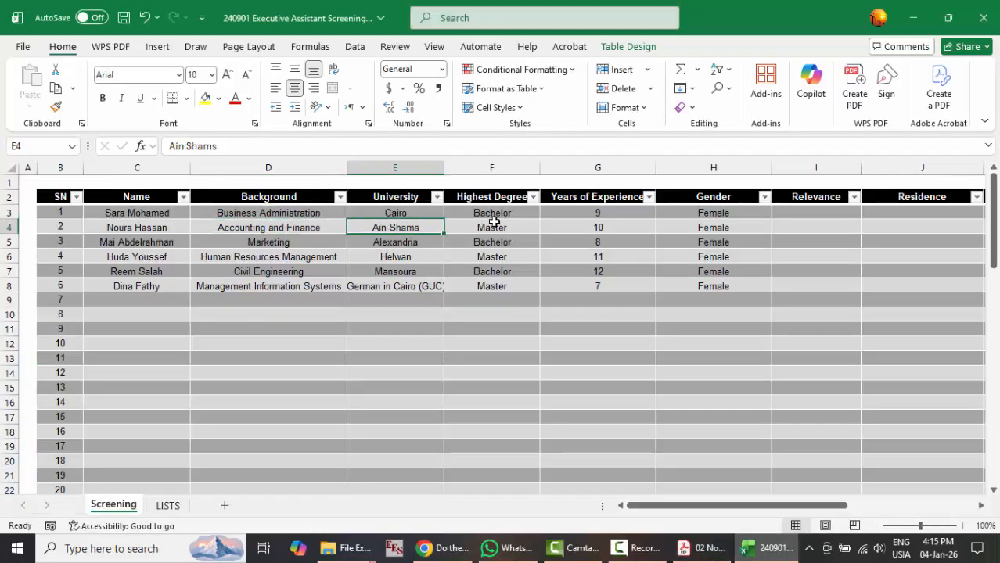
pyautogui.click(492, 226)
pyautogui.click(589, 228)
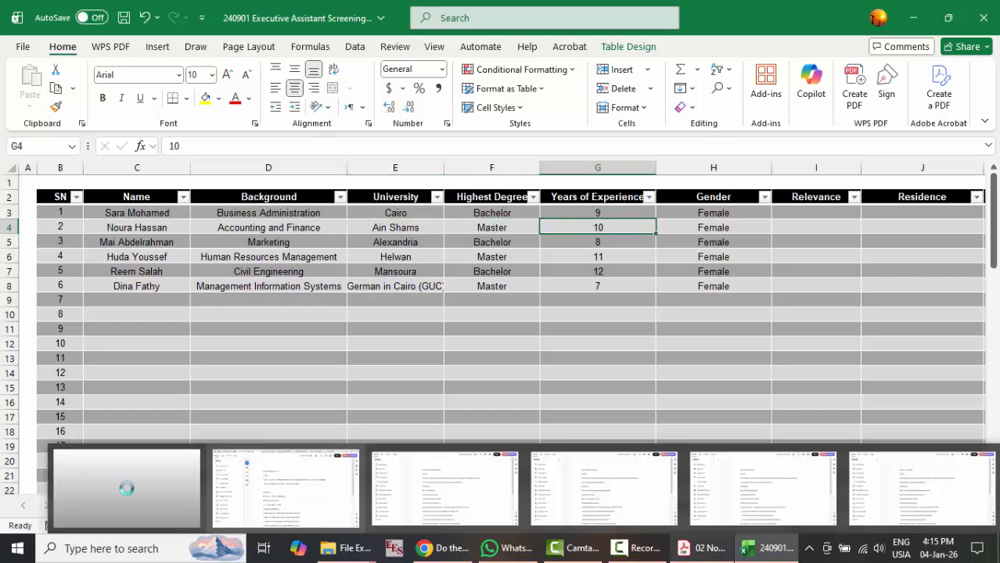
pyautogui.moveTo(348, 548)
pyautogui.moveTo(288, 483)
pyautogui.moveTo(699, 548)
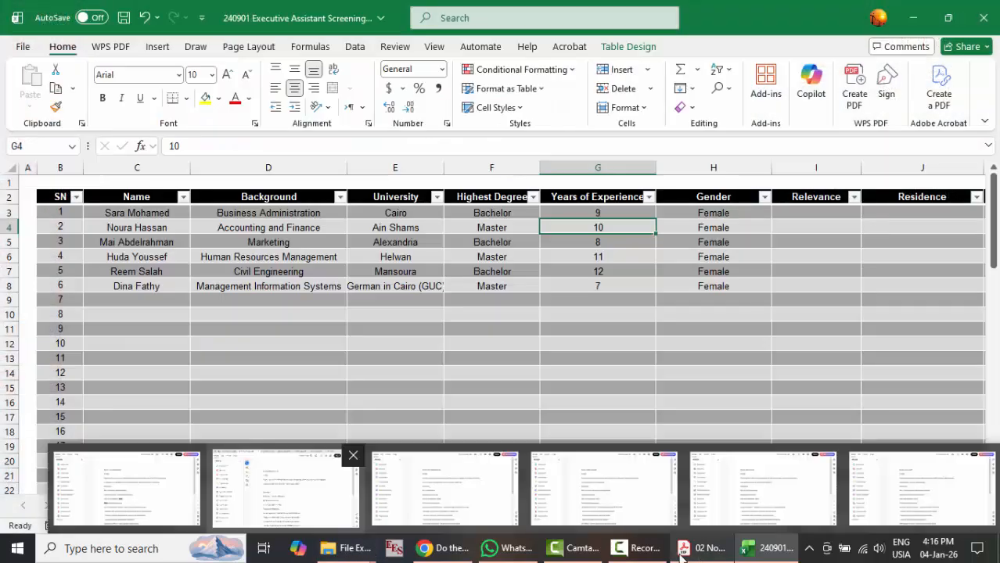
pyautogui.moveTo(326, 479)
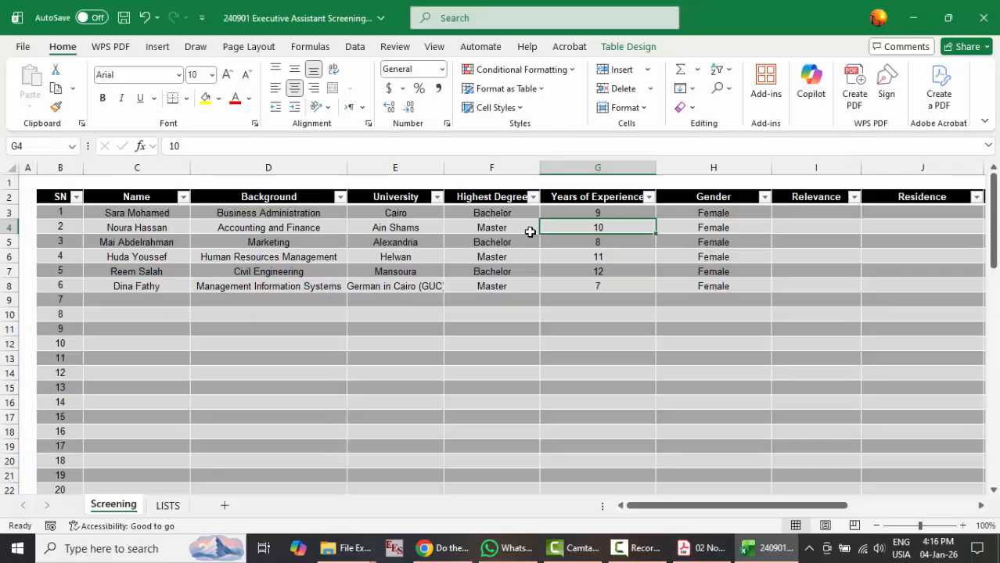
# Preview the 03 CV PDF to check it against the third candidate's entries in row 5.
pyautogui.click(137, 239)
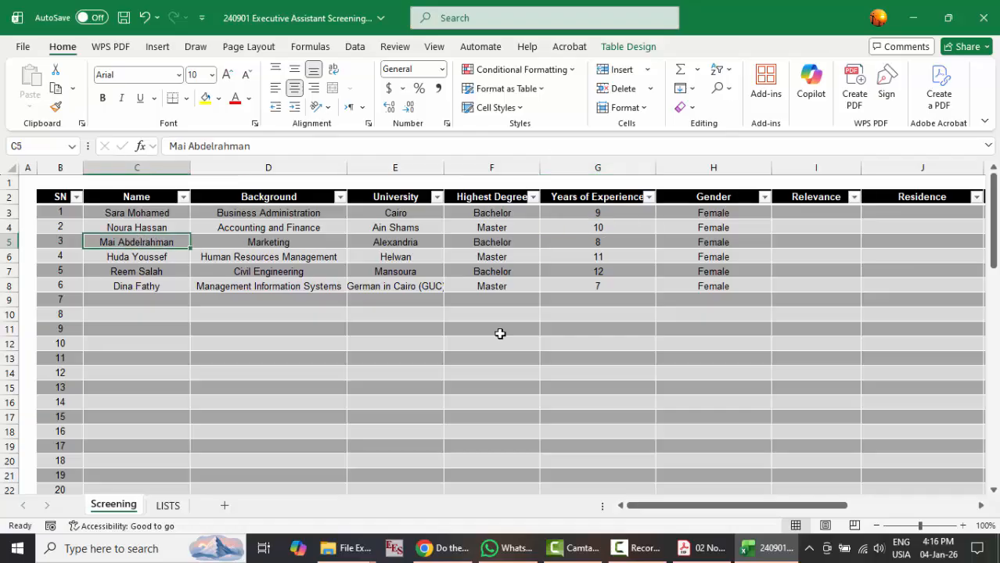
pyautogui.moveTo(750, 548)
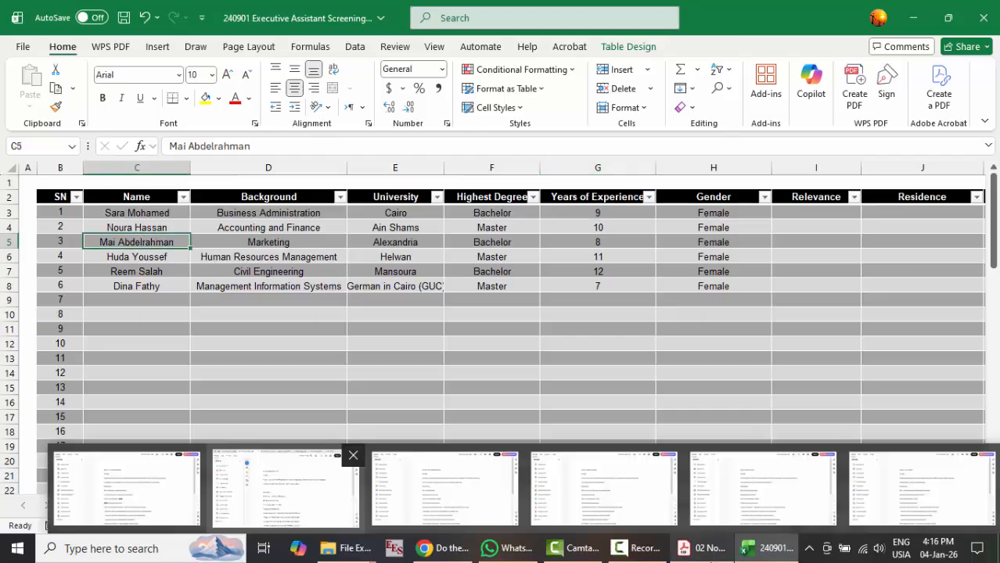
pyautogui.moveTo(443, 493)
pyautogui.moveTo(386, 469)
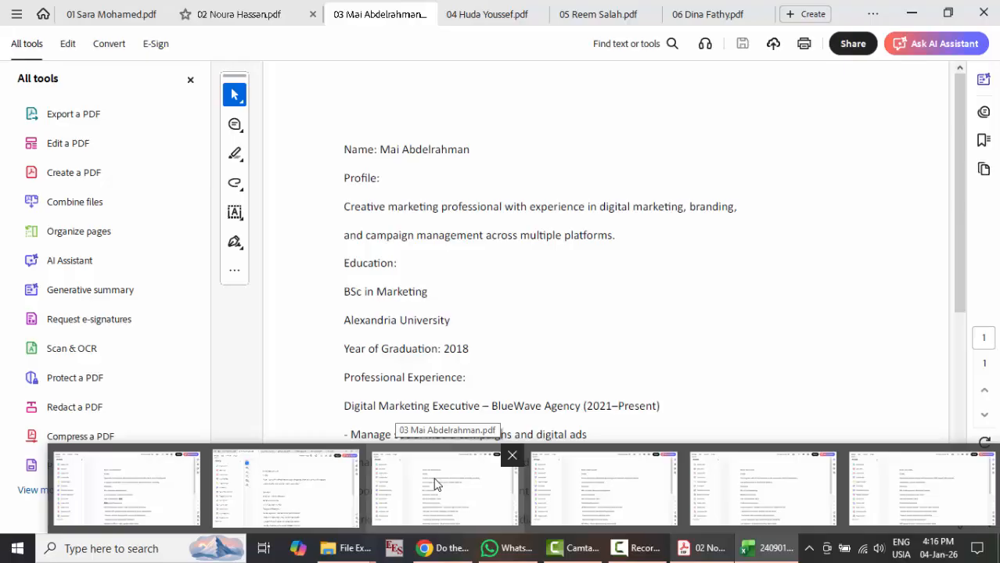
pyautogui.moveTo(575, 502)
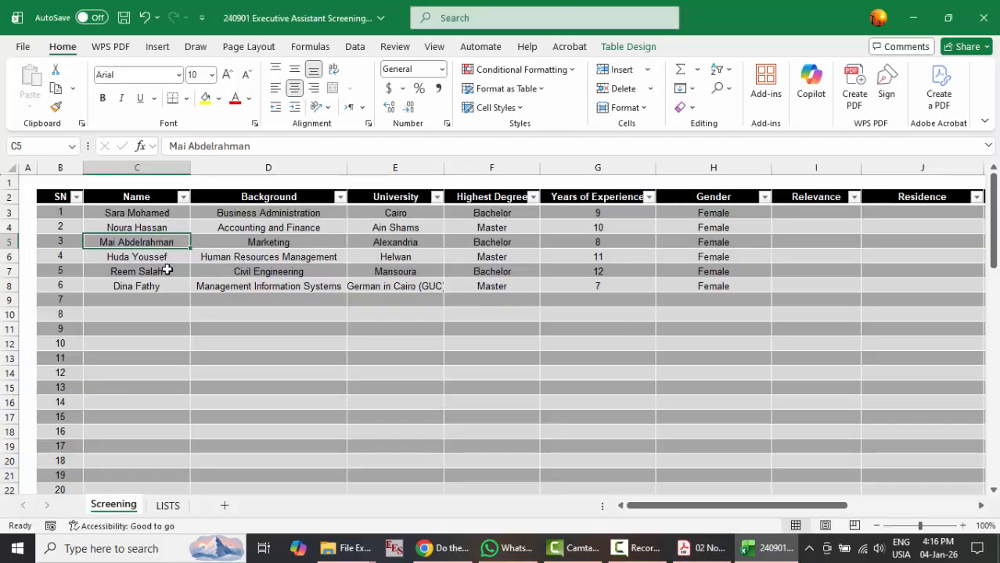
# Check the fourth candidate's background, university and highest degree in row 6 against the 04 CV PDF.
pyautogui.click(256, 260)
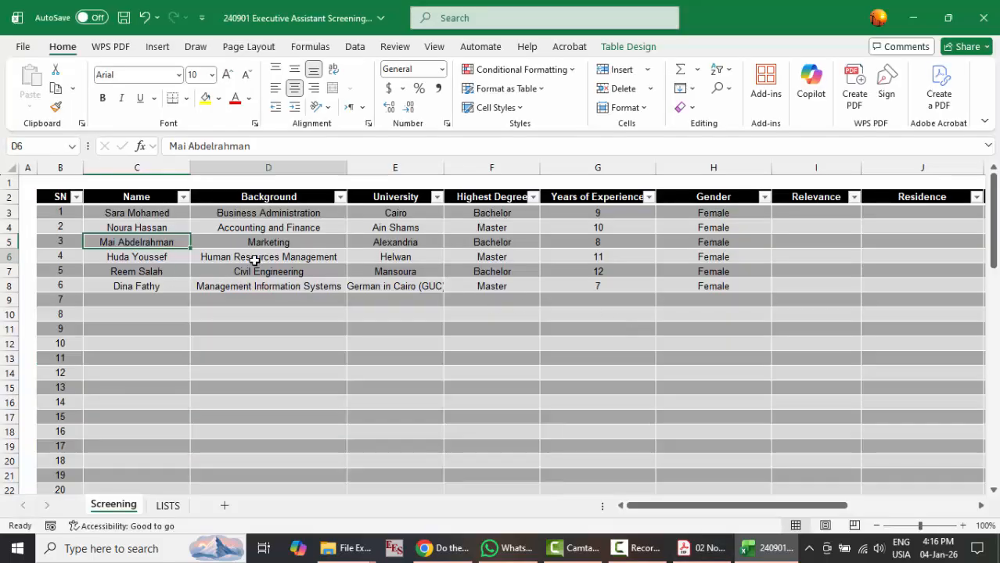
pyautogui.click(381, 257)
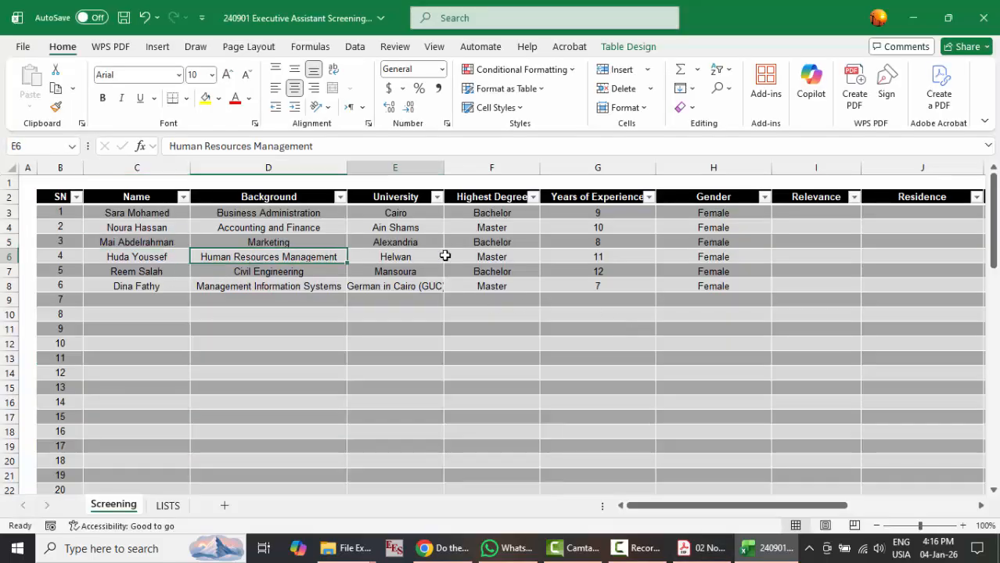
pyautogui.click(485, 256)
pyautogui.moveTo(724, 550)
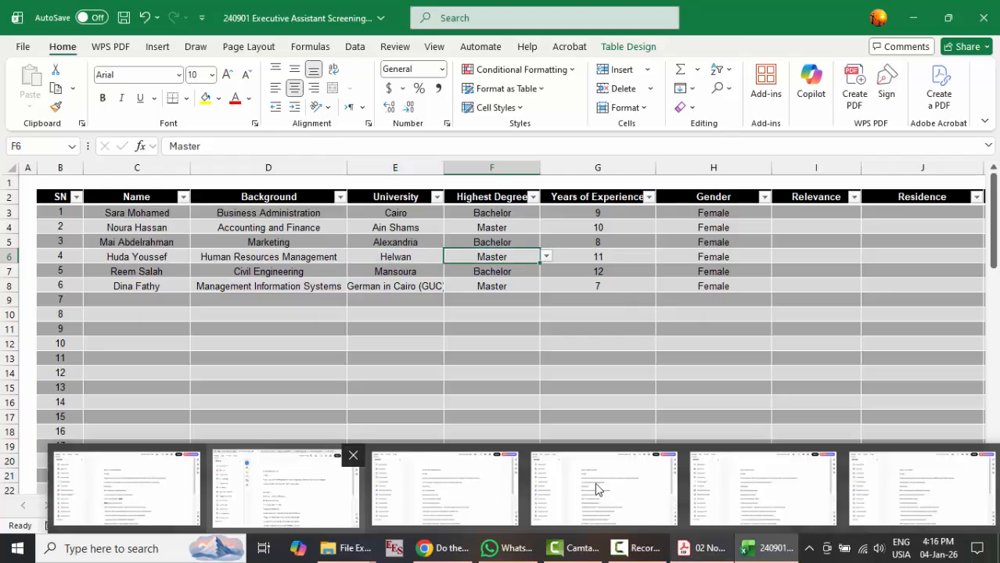
pyautogui.moveTo(596, 489)
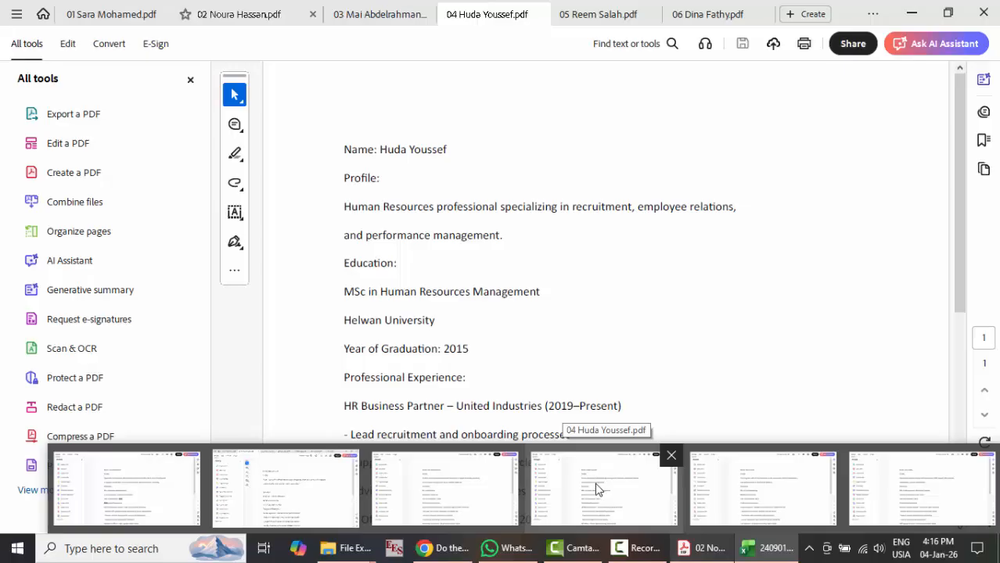
pyautogui.moveTo(749, 479)
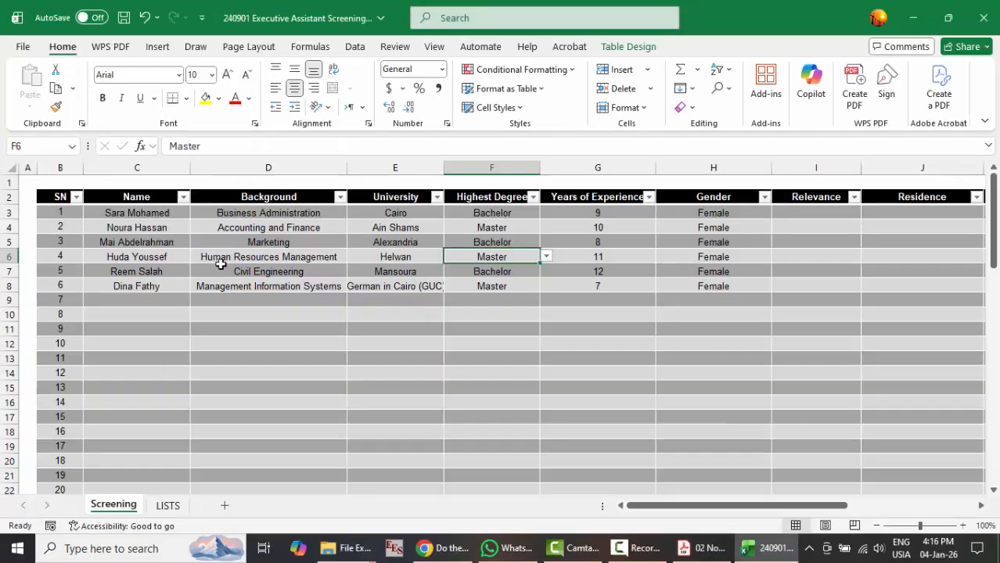
# Check the fifth candidate's background, university, highest degree and years of experience in row 7 against the 05 CV PDF.
pyautogui.click(223, 270)
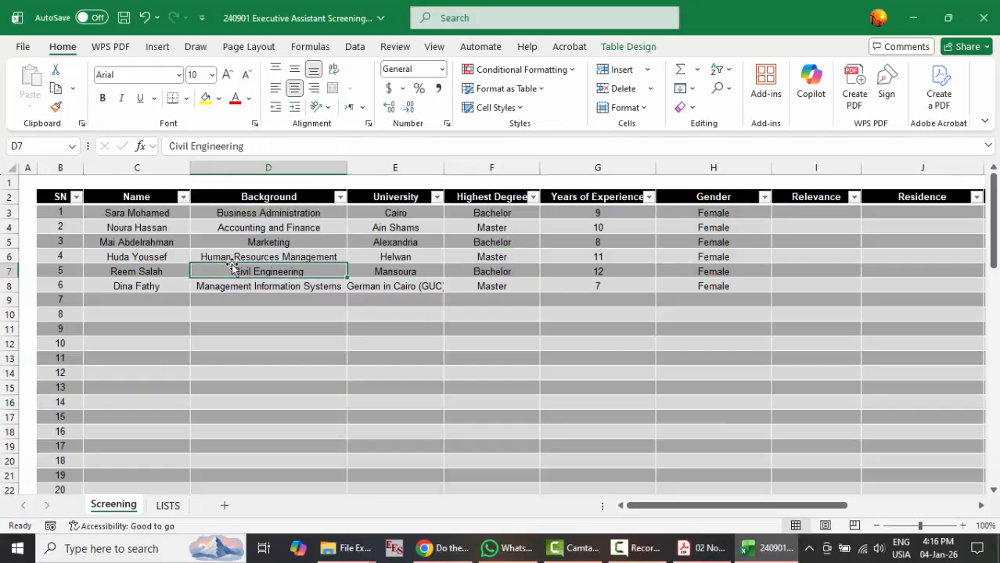
pyautogui.click(395, 271)
pyautogui.click(486, 271)
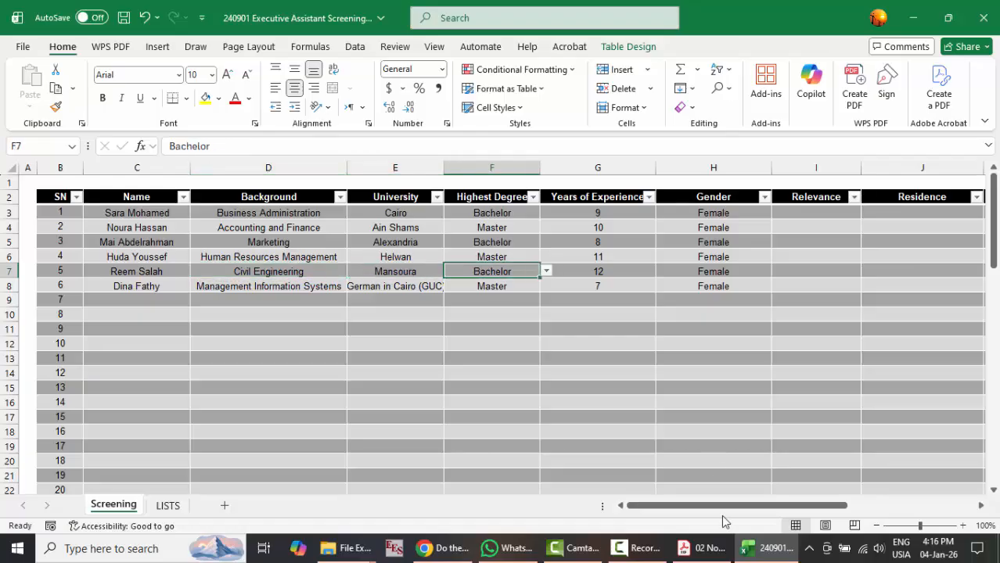
pyautogui.moveTo(704, 499)
pyautogui.click(614, 270)
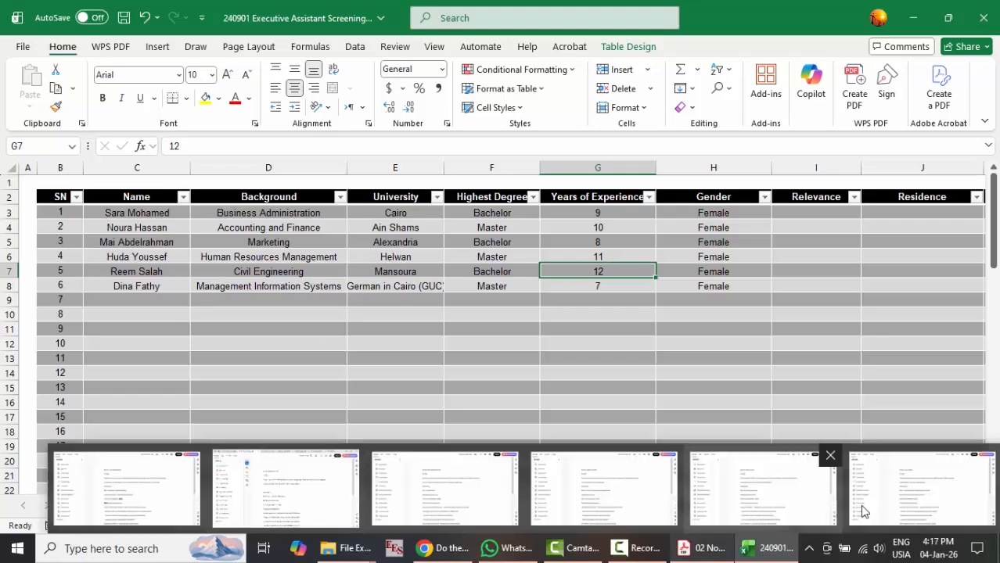
# Check the sixth candidate's university and background in row 8 against the 06 CV PDF.
pyautogui.moveTo(890, 510)
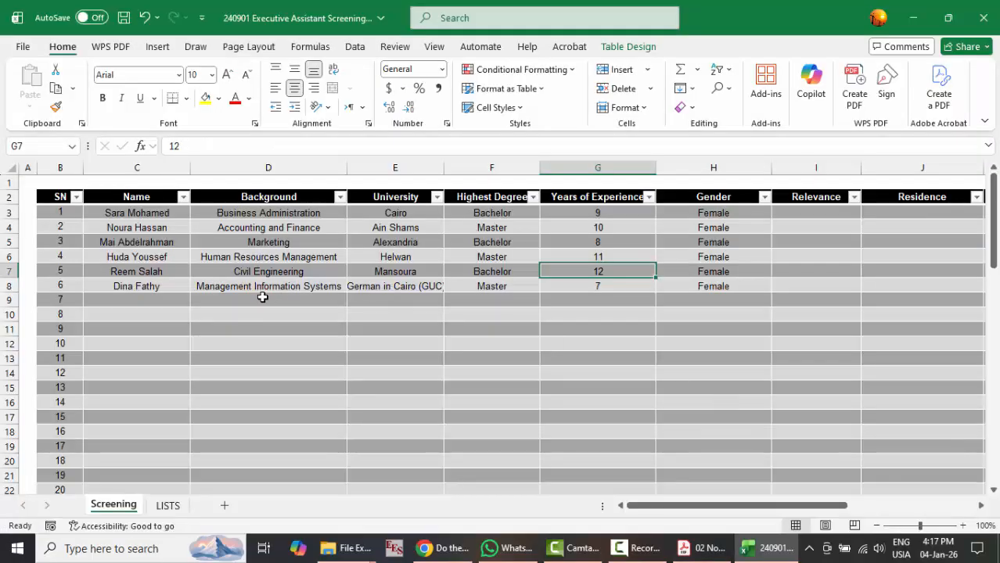
pyautogui.click(415, 287)
pyautogui.click(299, 289)
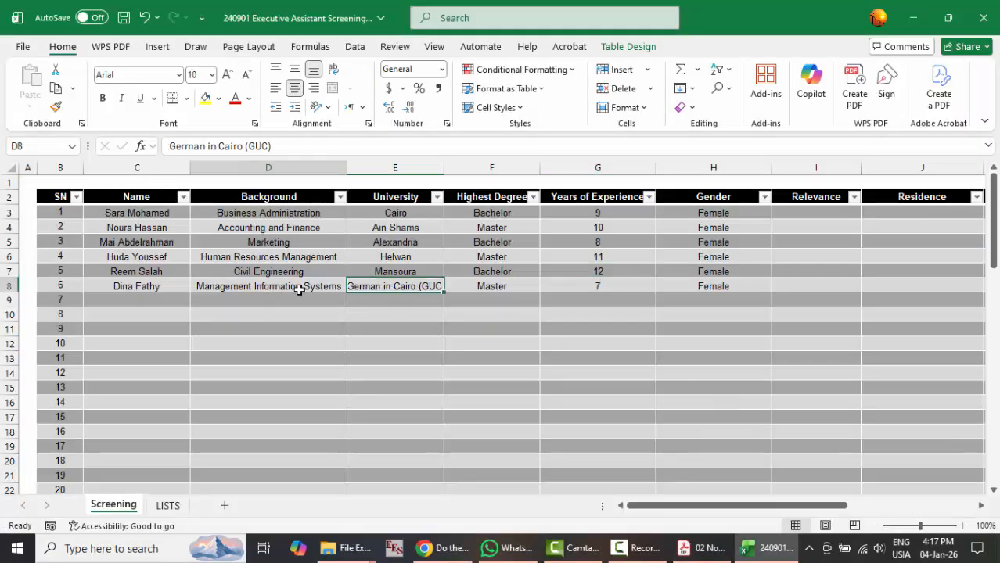
# Check the sixth candidate's highest degree and years of experience in row 8 against the 06 CV PDF.
pyautogui.click(496, 283)
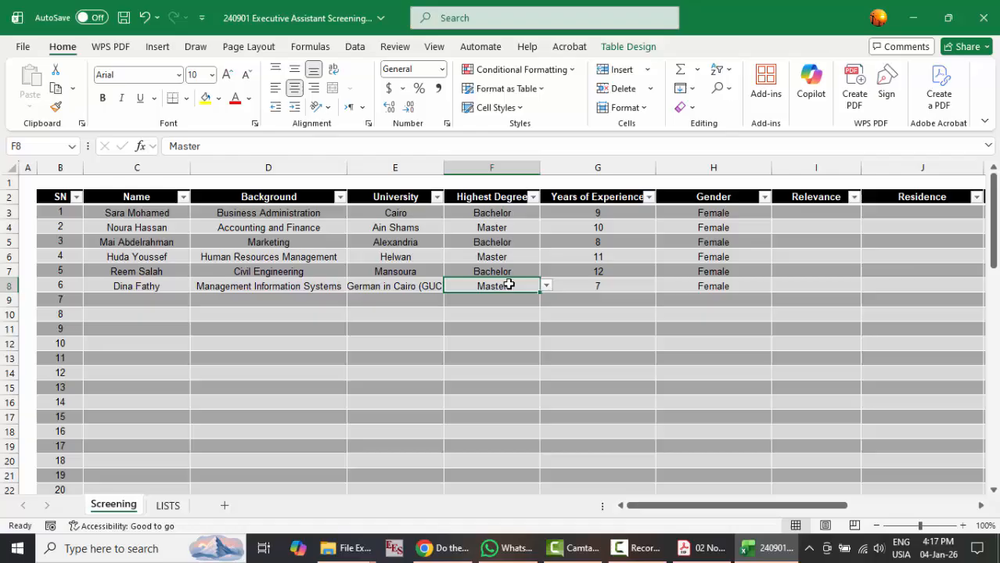
pyautogui.click(588, 283)
pyautogui.moveTo(757, 535)
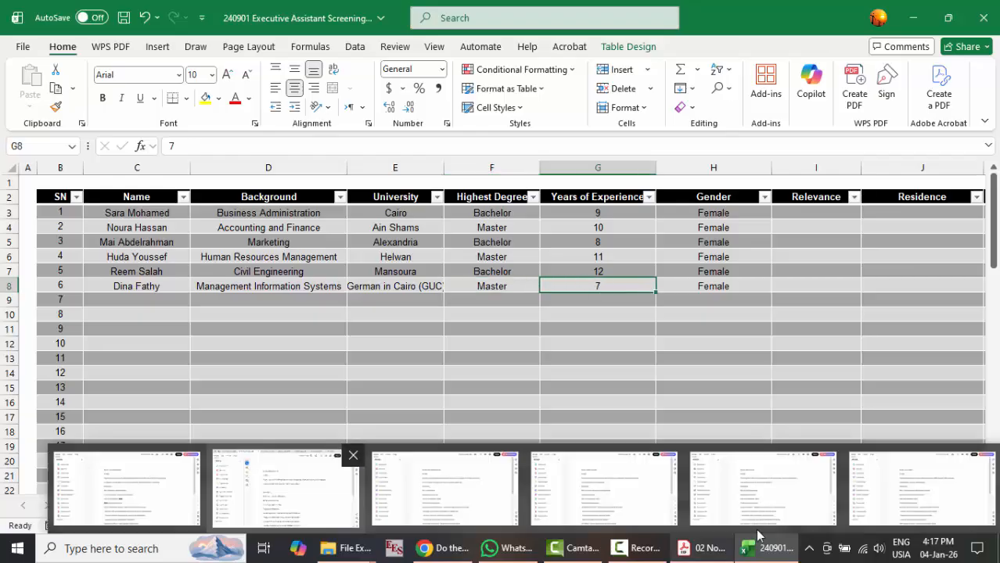
pyautogui.moveTo(909, 484)
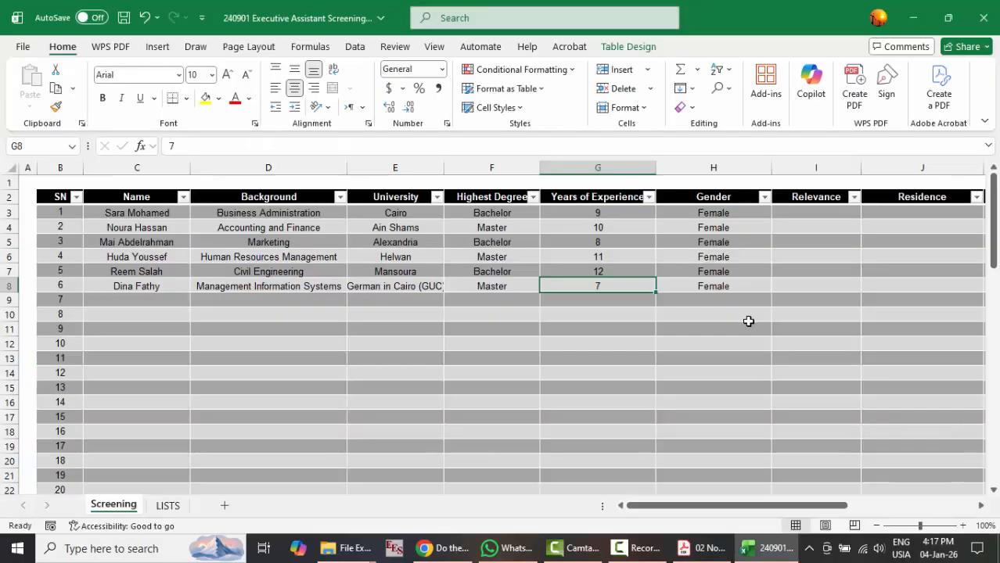
pyautogui.click(748, 317)
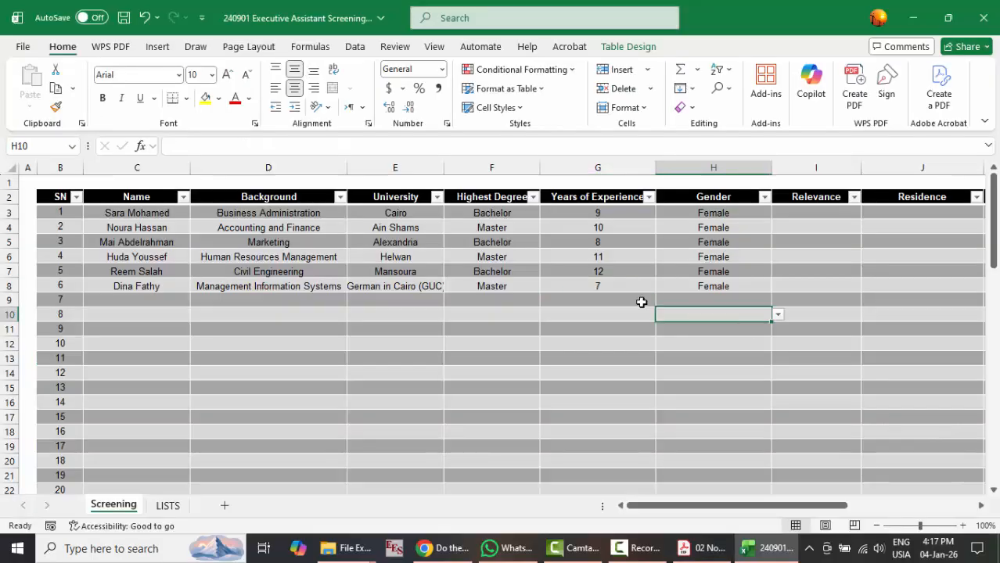
# Copy the six candidates' details in C3:H8 and switch to the end of the Gemini conversation in Chrome.
pyautogui.moveTo(135, 216); pyautogui.dragTo(736, 284)
pyautogui.hotkey('ctrl', 'c')
pyautogui.click(444, 549)
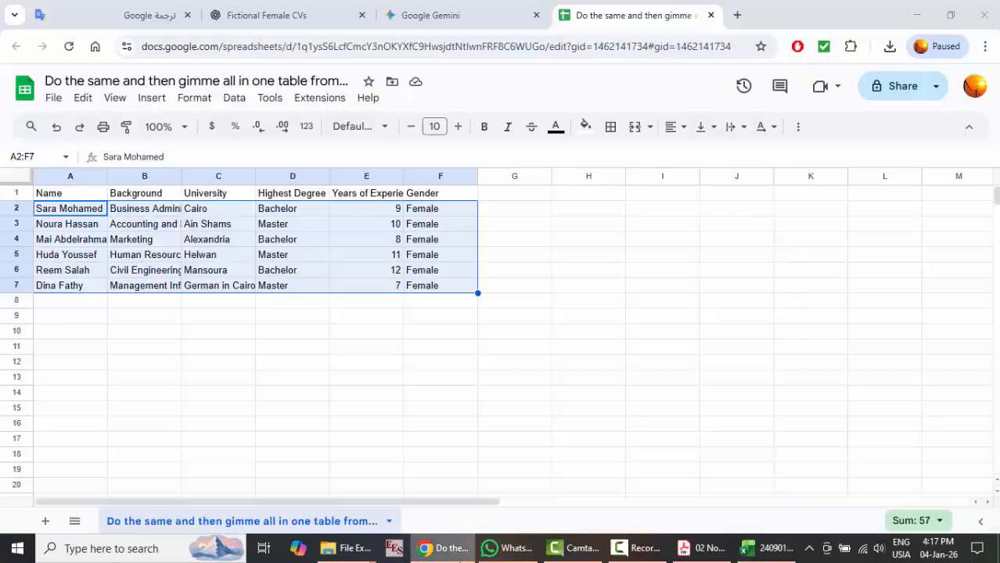
pyautogui.click(481, 6)
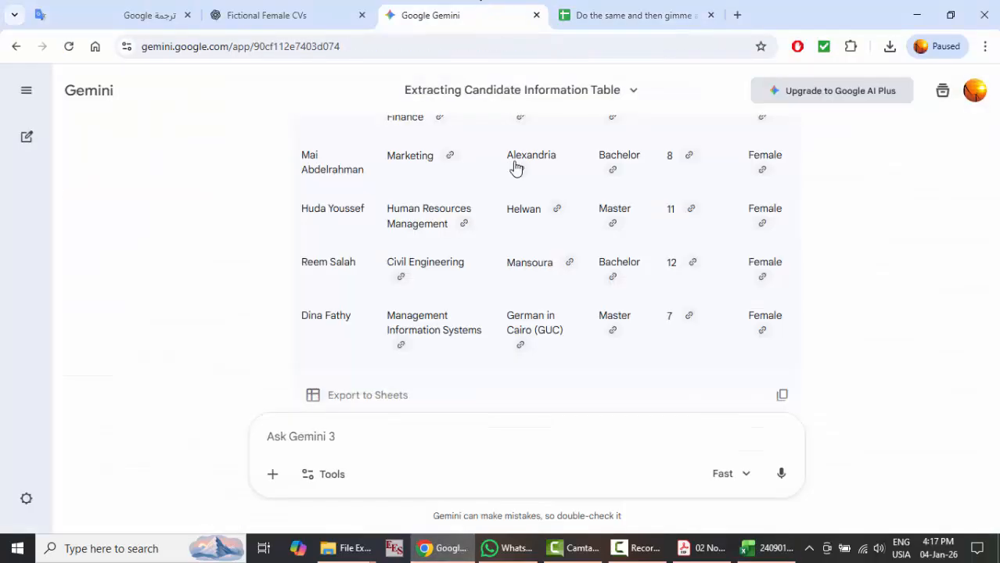
pyautogui.scroll(-1, 423, 376)
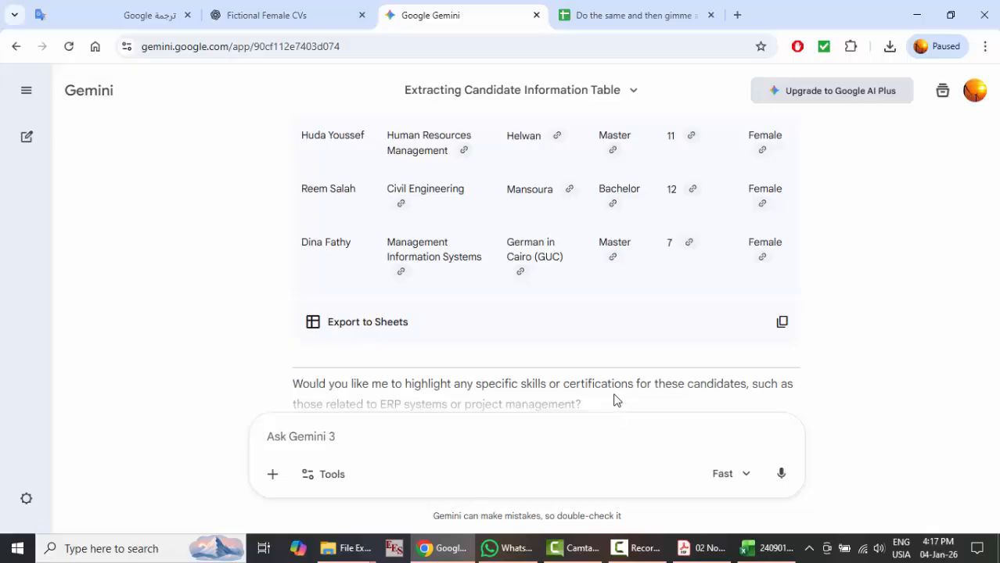
pyautogui.scroll(-1, 605, 342)
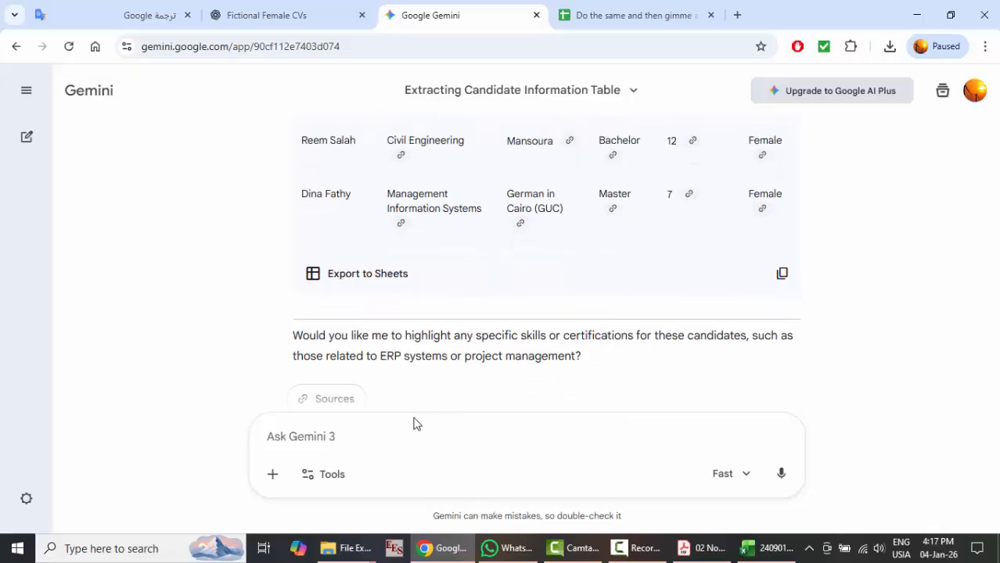